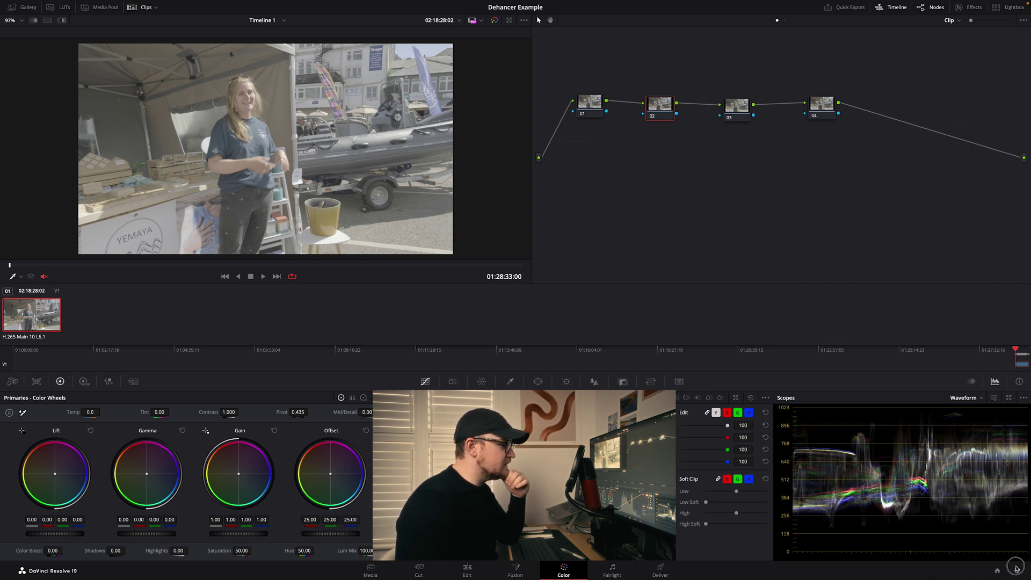
Confirm Color Management is still DaVinci YRGB with Rec.709 Gamma 2.4 output.
click(1017, 570)
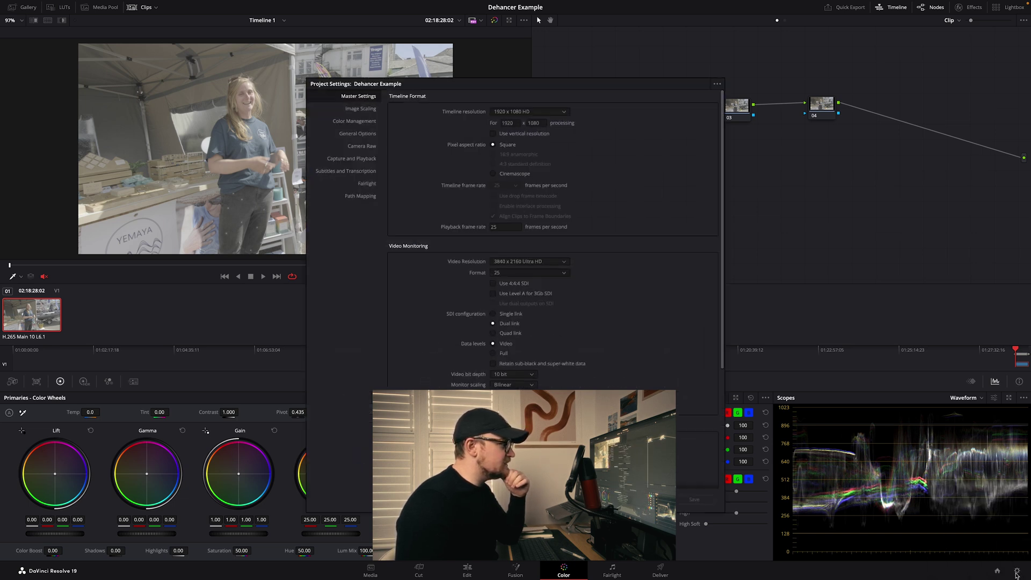
click(364, 126)
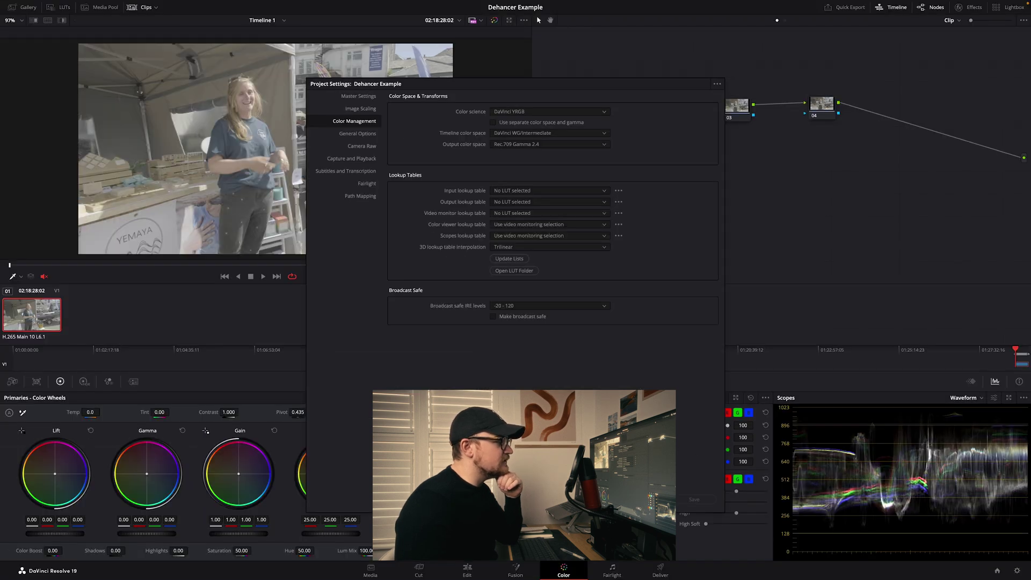
key(Escape)
Nudge nodes 01 through 04 slightly apart in the node graph.
drag(591, 121, 588, 125)
drag(662, 109, 661, 111)
drag(737, 107, 740, 113)
drag(836, 102, 839, 108)
Label node 01 as CST and node 02 as BAL, then move on to node 03.
right_click(586, 111)
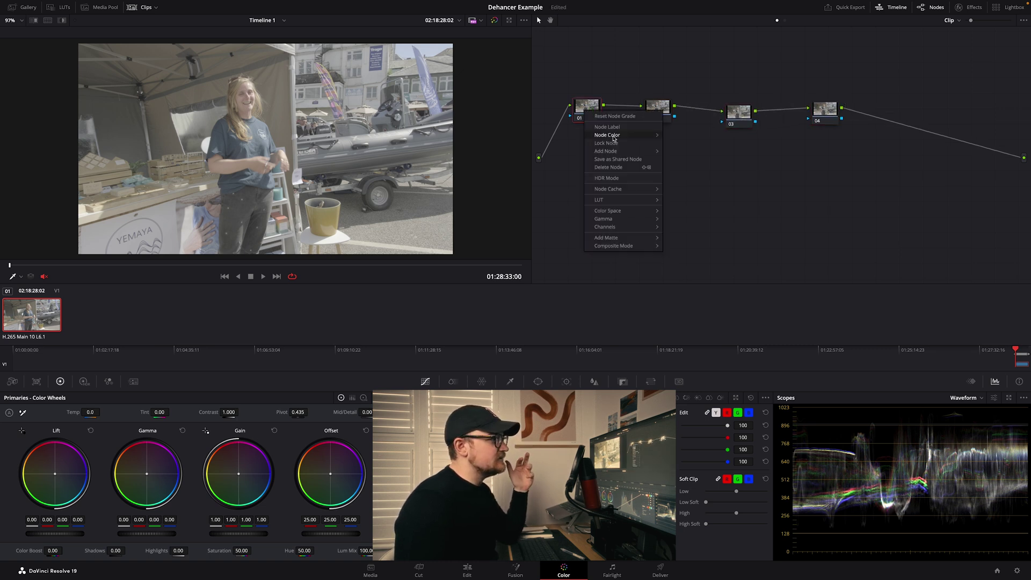
key(Escape)
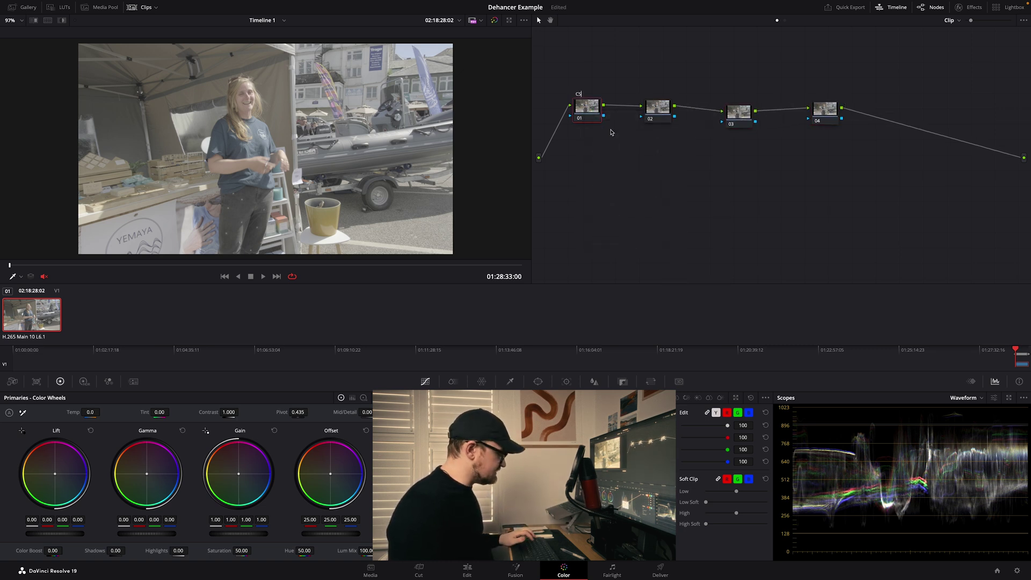
key(Return)
right_click(664, 105)
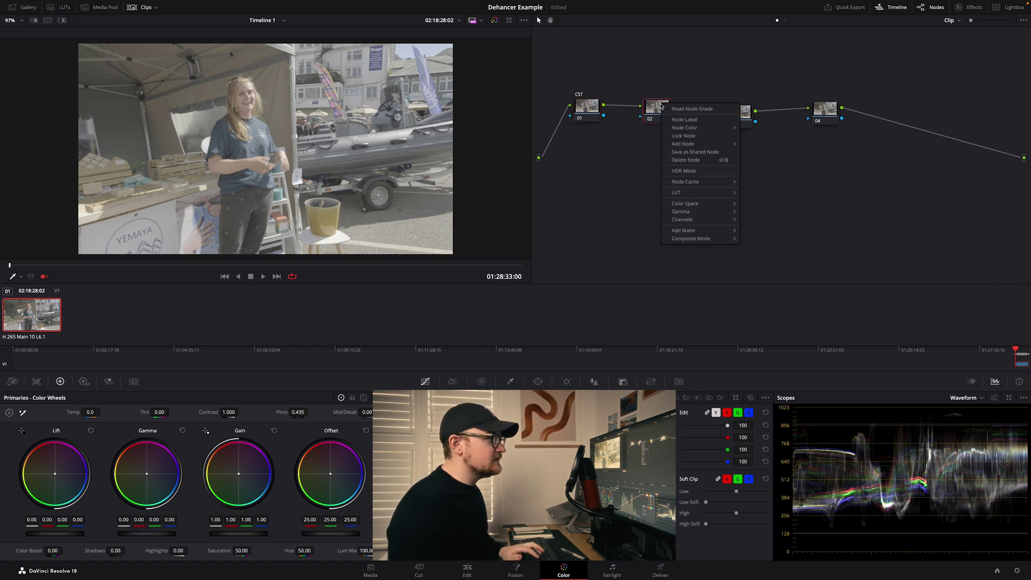
click(679, 123)
text(BAL)
key(Return)
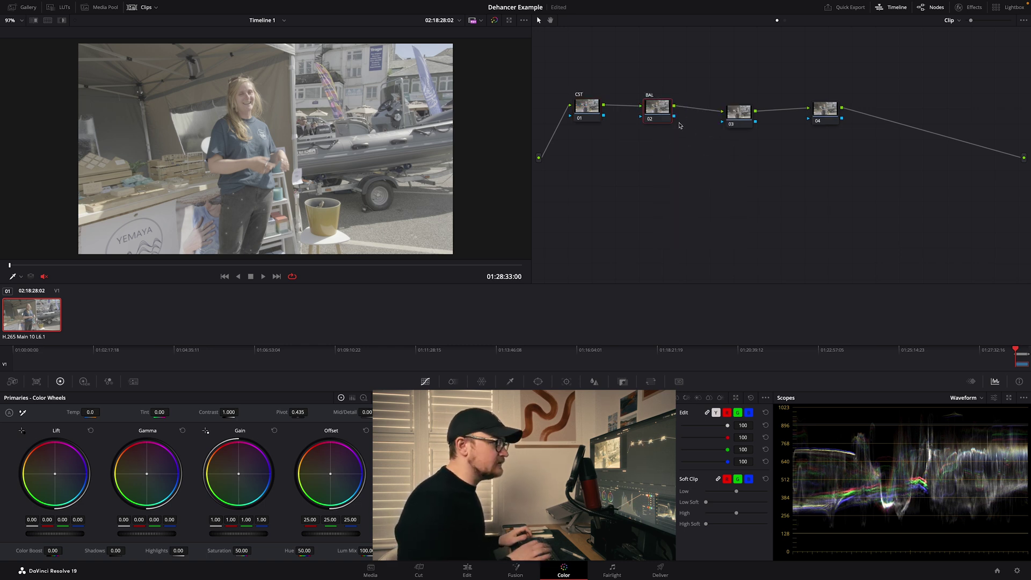
right_click(728, 117)
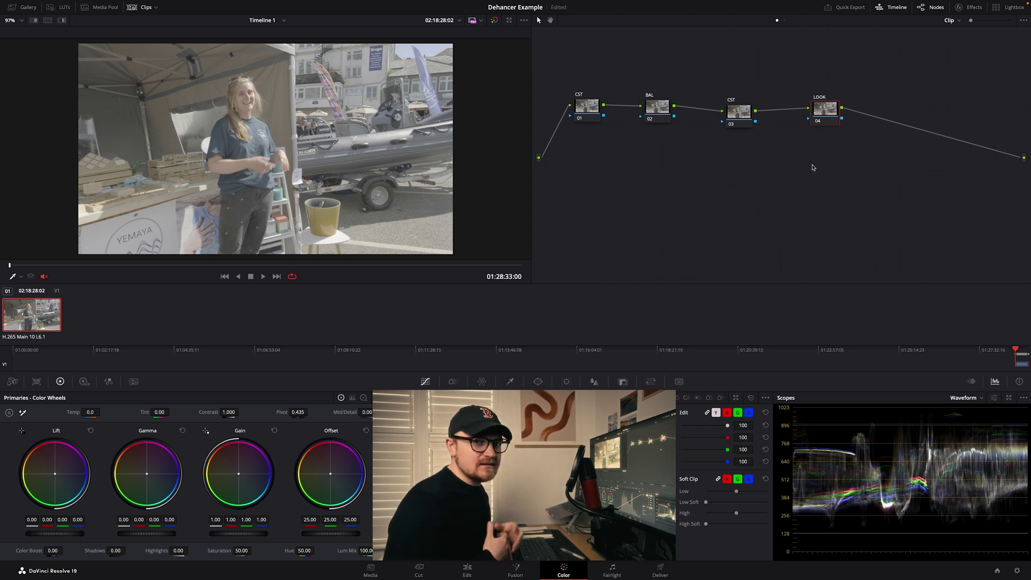
Tidy the node layout, nudging the BAL and both CST nodes into line.
click(662, 114)
drag(738, 126, 738, 117)
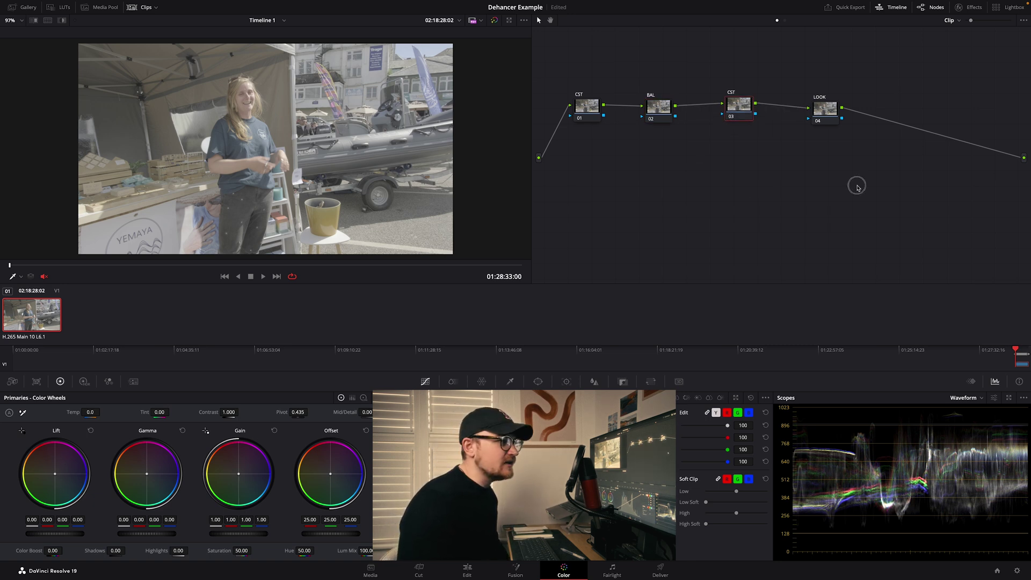
drag(857, 187, 572, 65)
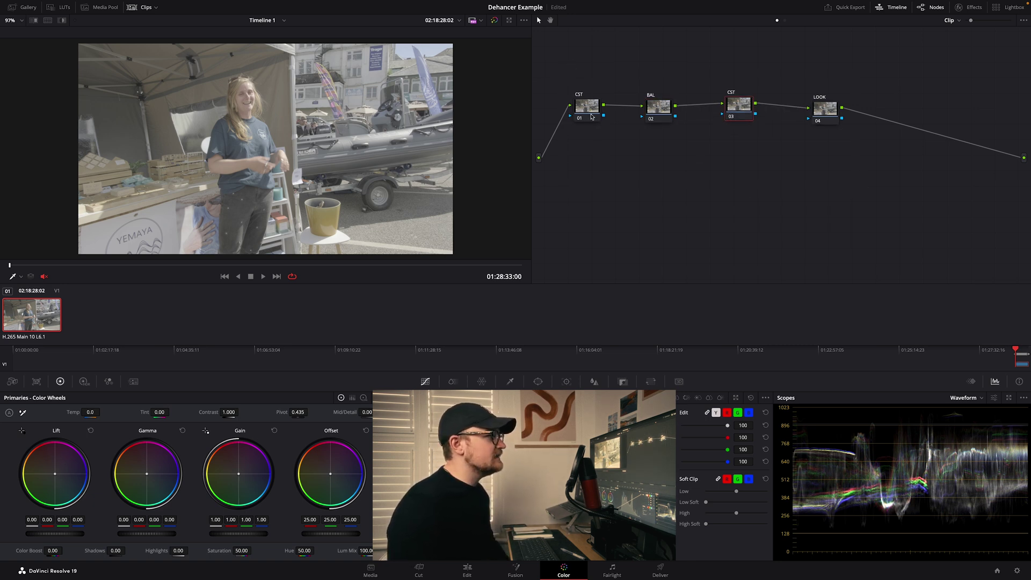
drag(592, 116, 586, 113)
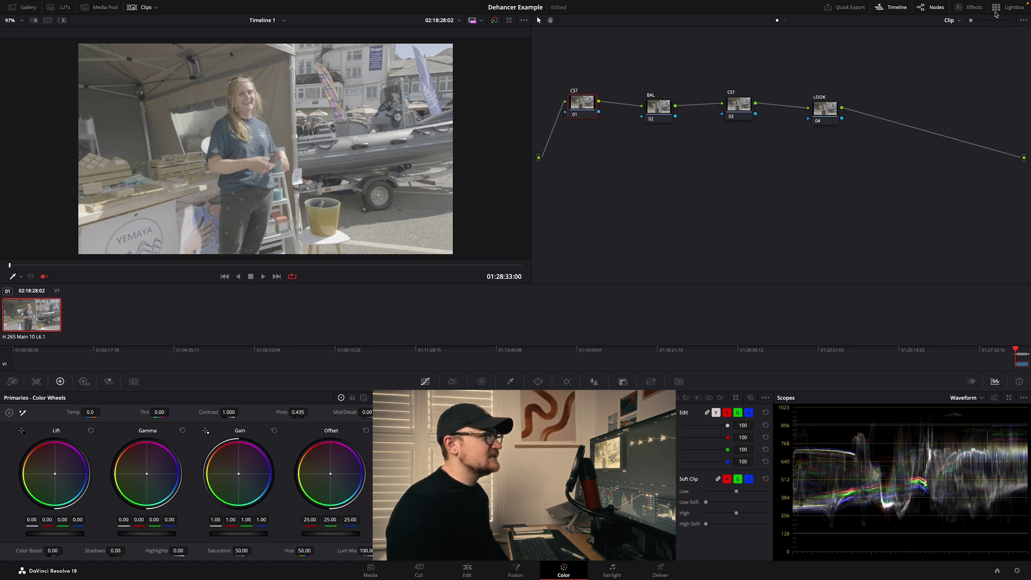
Search the effects for COL and apply Color Space Transform to node 01.
click(970, 7)
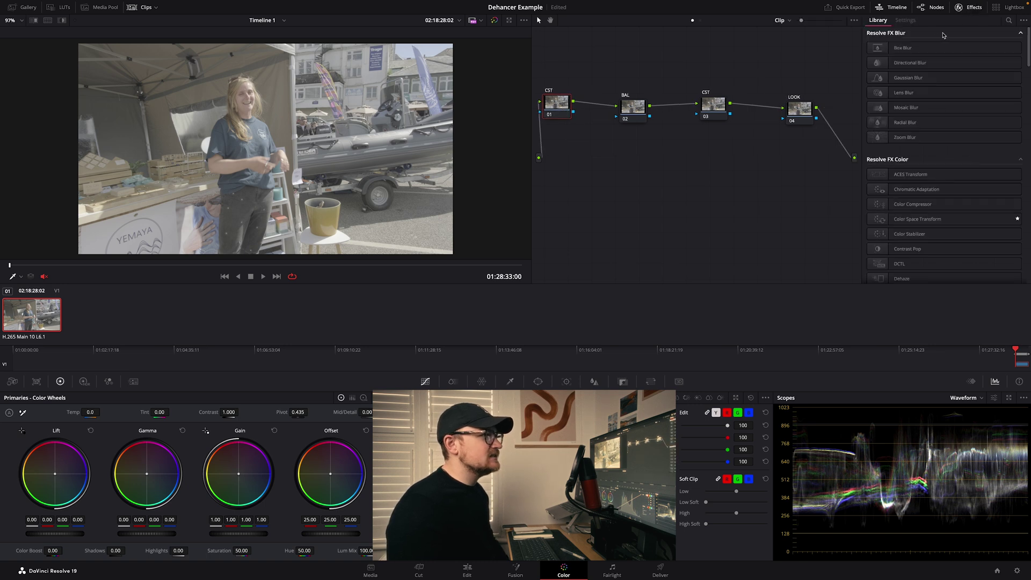
click(1010, 21)
text(COLO)
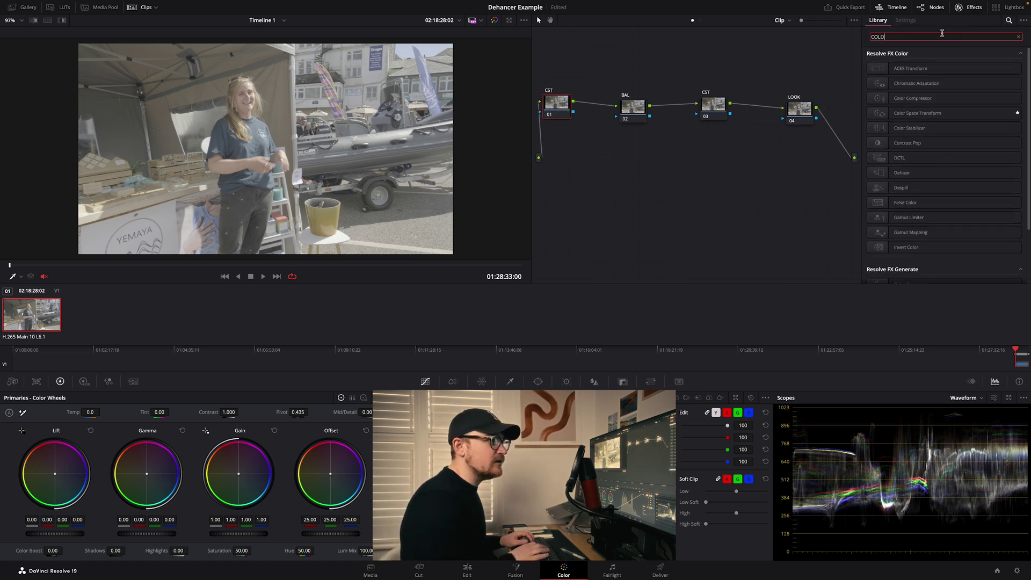
drag(919, 113, 560, 106)
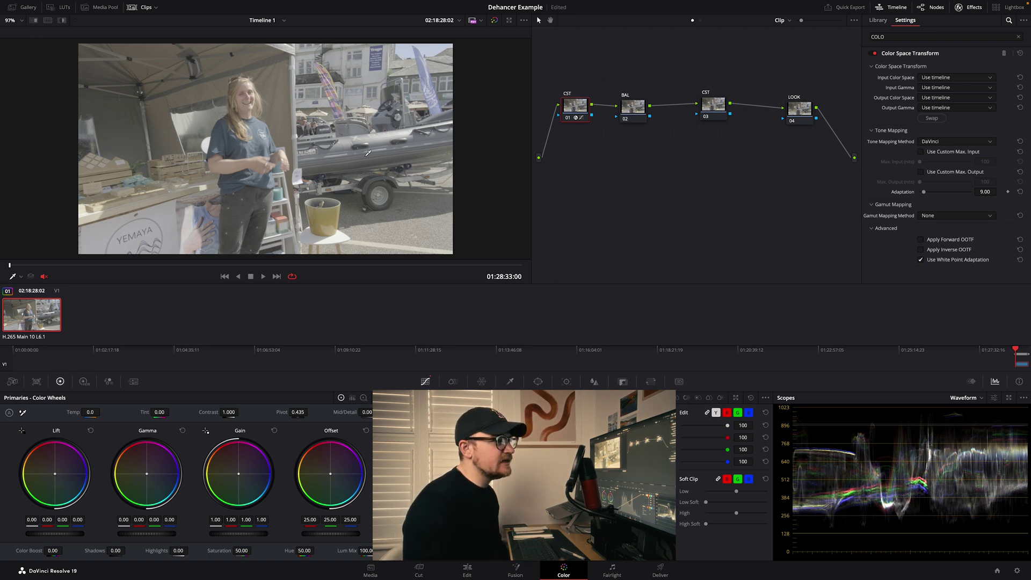
Set the transform's input to Rec.2020 color space with Fujifilm F-Log gamma.
click(959, 77)
scroll(947, 116, down, 8)
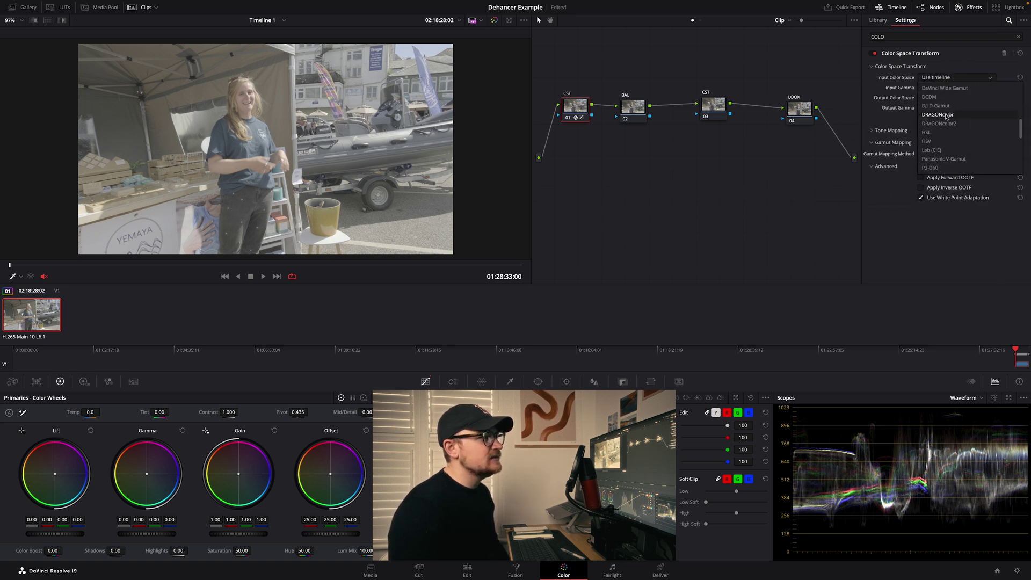
scroll(947, 116, down, 5)
click(939, 96)
click(947, 88)
scroll(949, 127, down, 4)
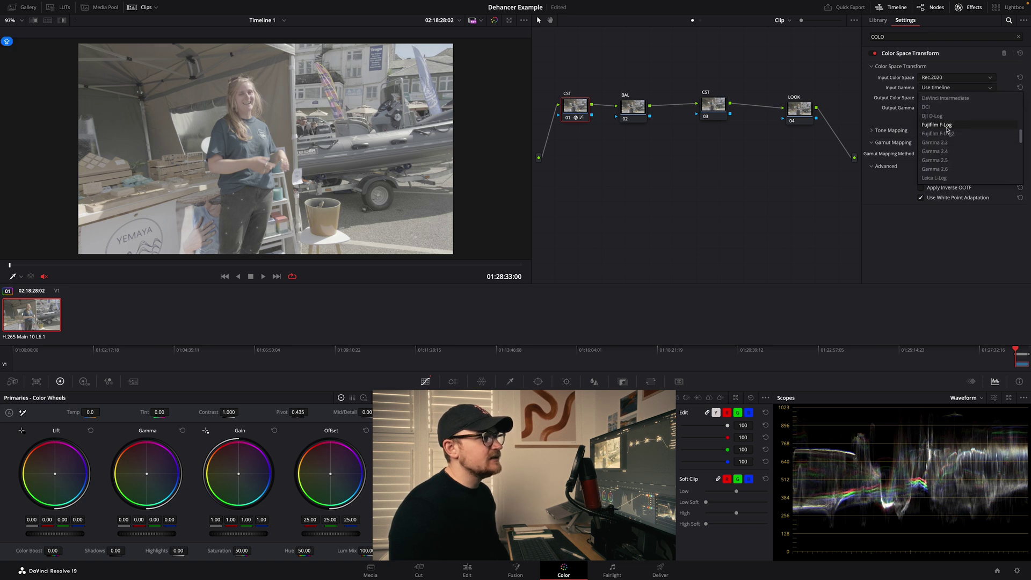
click(947, 125)
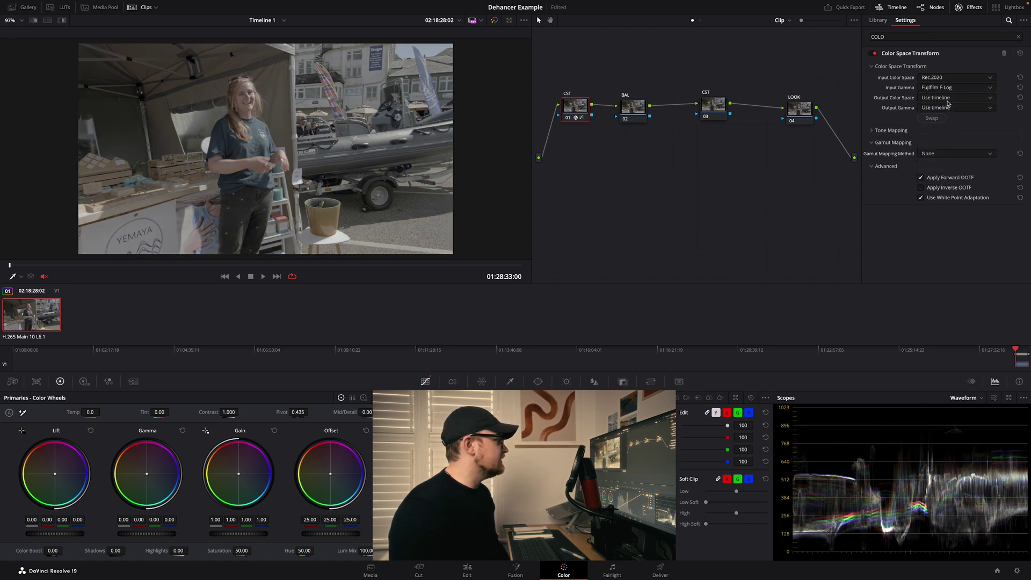
Set the transform's output to DaVinci Wide Gamut with DaVinci Intermediate gamma.
click(947, 100)
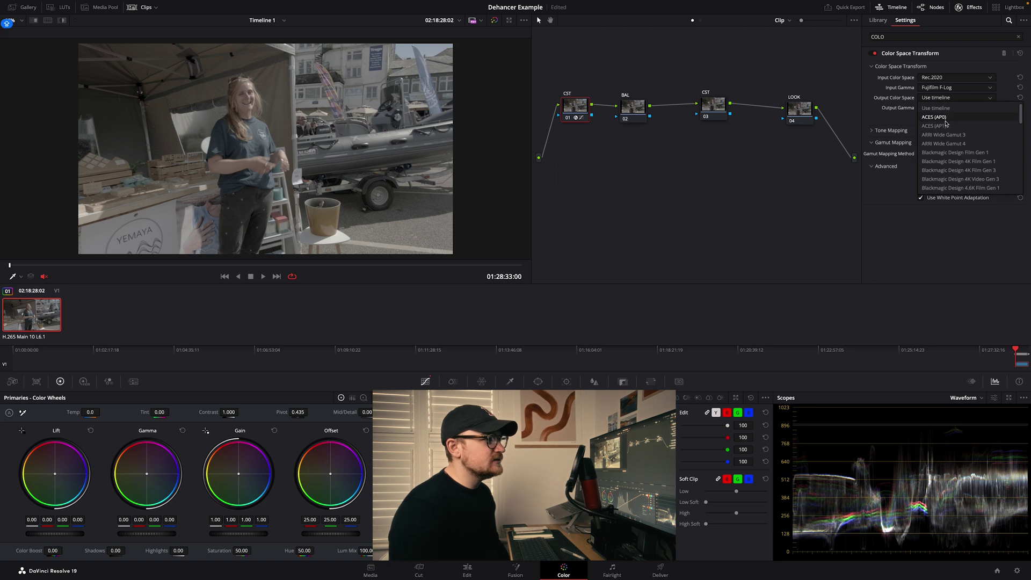
scroll(947, 124, down, 3)
click(951, 165)
click(947, 107)
scroll(947, 154, down, 3)
scroll(947, 155, down, 3)
click(947, 154)
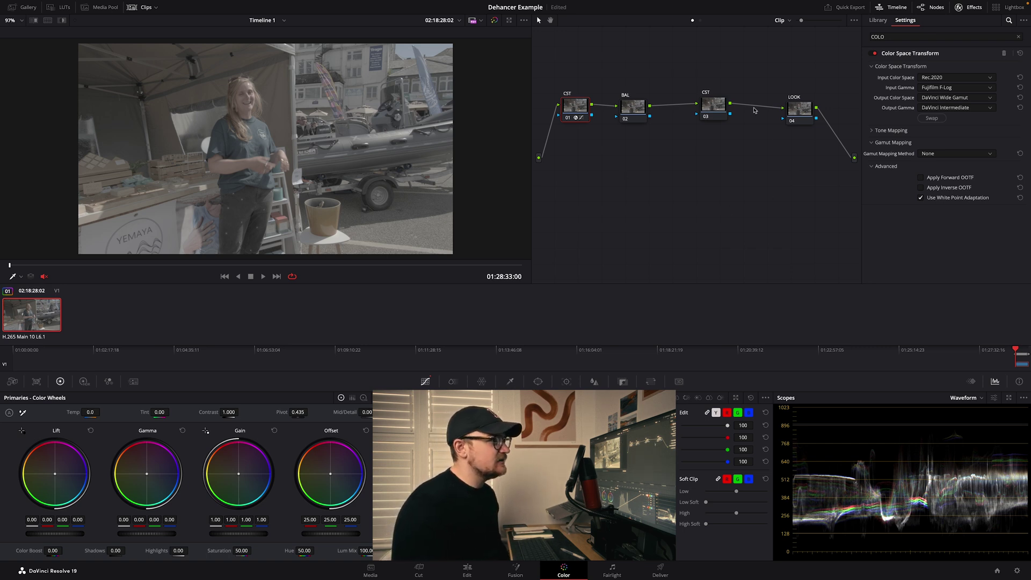
Apply a second Color Space Transform to node 03.
drag(703, 105, 706, 107)
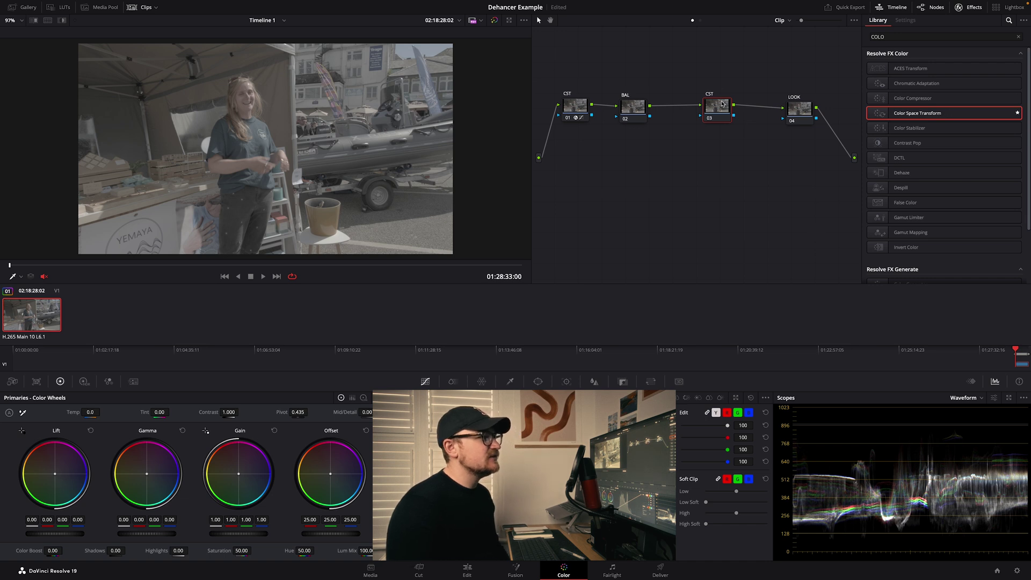
drag(722, 104, 728, 102)
drag(940, 116, 720, 105)
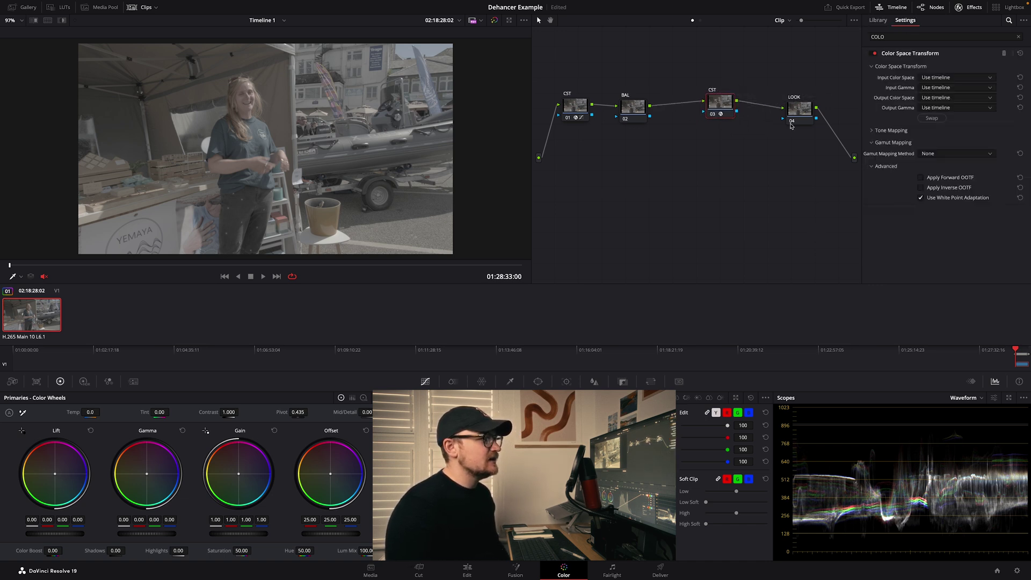
Set its input to DaVinci Wide Gamut with DaVinci Intermediate gamma.
click(942, 78)
scroll(947, 116, down, 2)
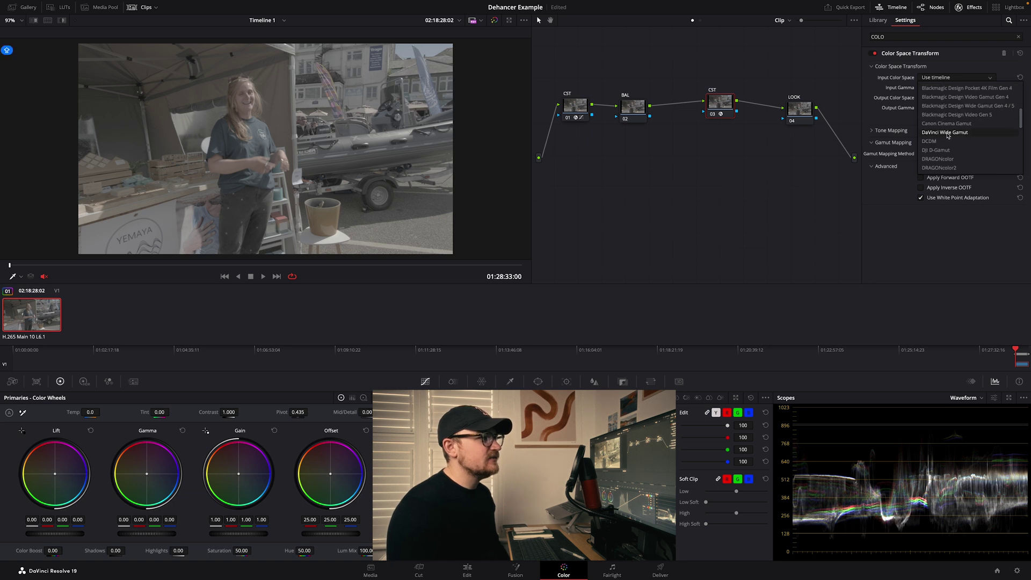
click(948, 133)
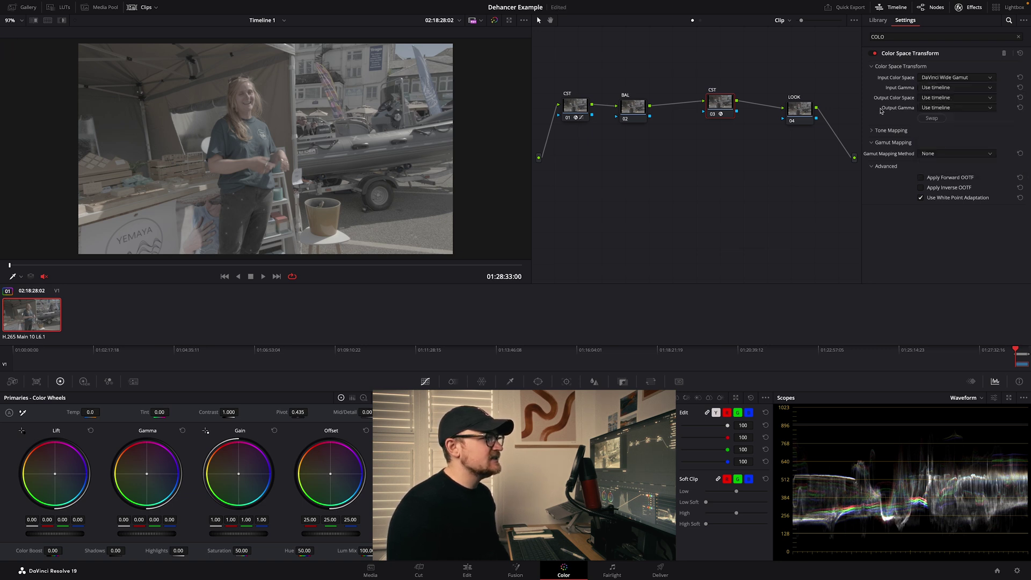
click(923, 88)
scroll(938, 134, down, 3)
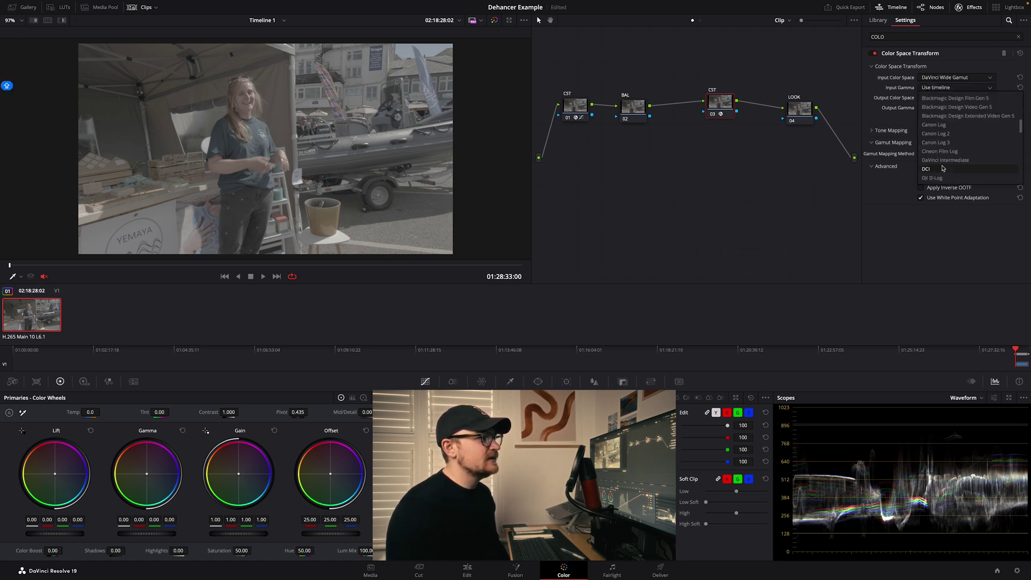
click(943, 160)
Set its output to Rec.709 color space with Gamma 2.4.
click(935, 98)
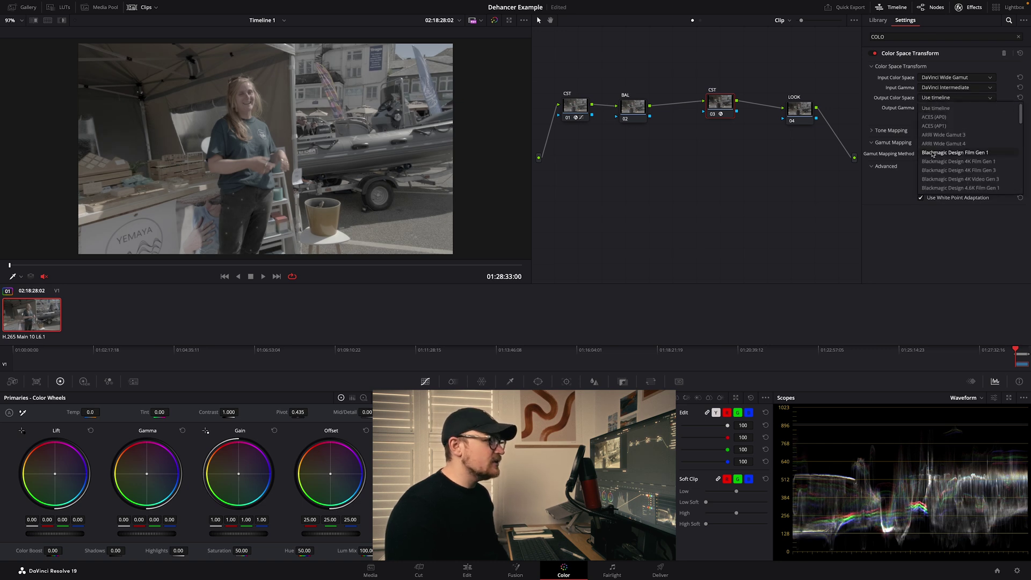
scroll(933, 153, down, 5)
scroll(932, 154, down, 3)
click(931, 170)
click(945, 108)
scroll(937, 171, down, 3)
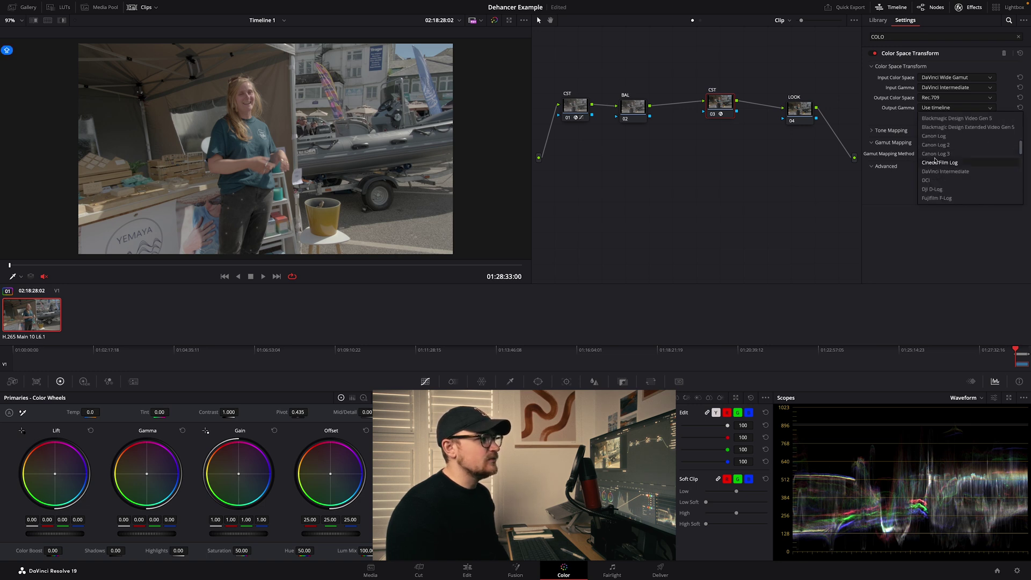
scroll(935, 159, down, 5)
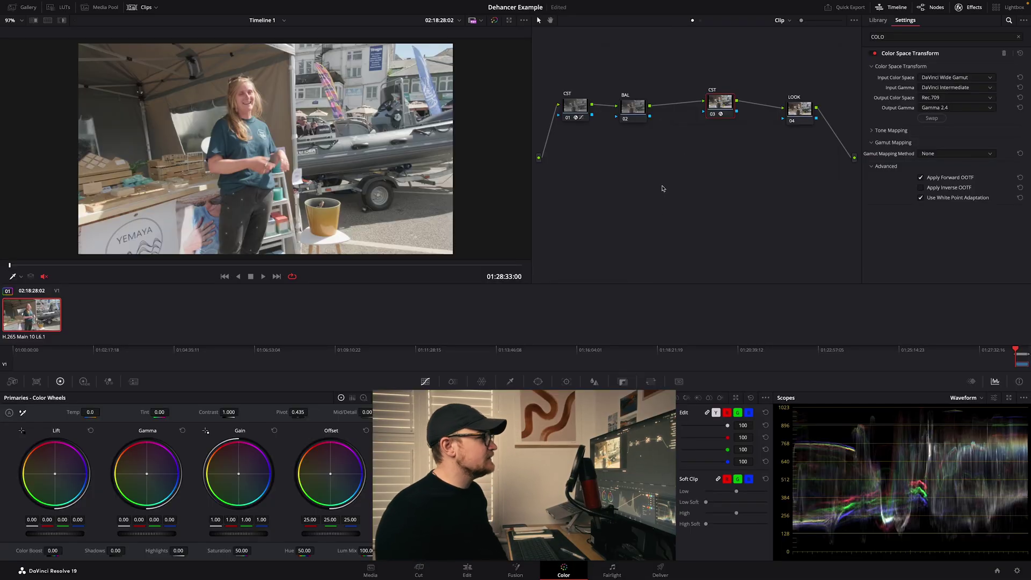
Toggle the grade bypass off and on to compare with the original, then select the BAL node.
drag(648, 104, 651, 101)
click(720, 102)
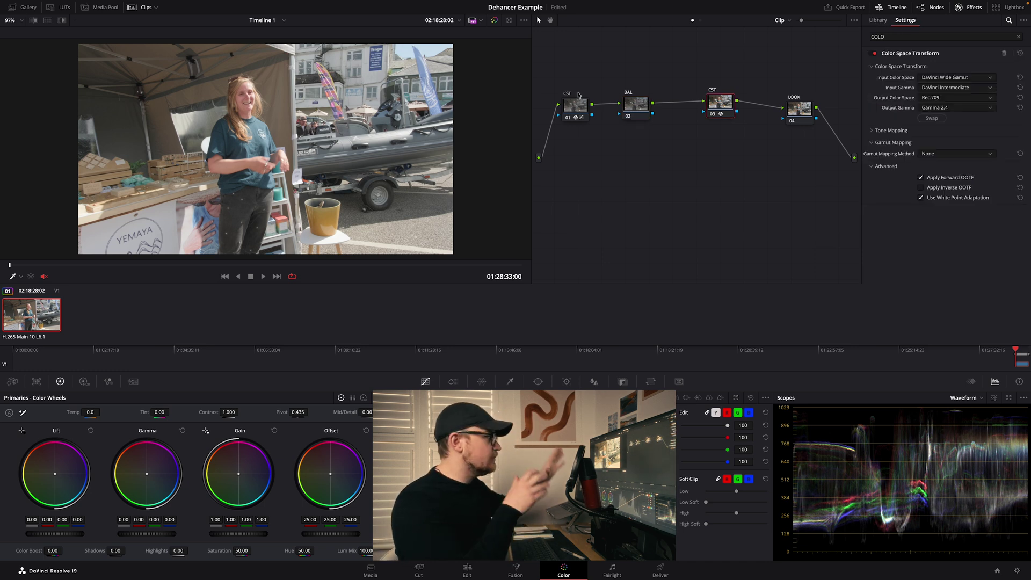
click(495, 21)
click(495, 21)
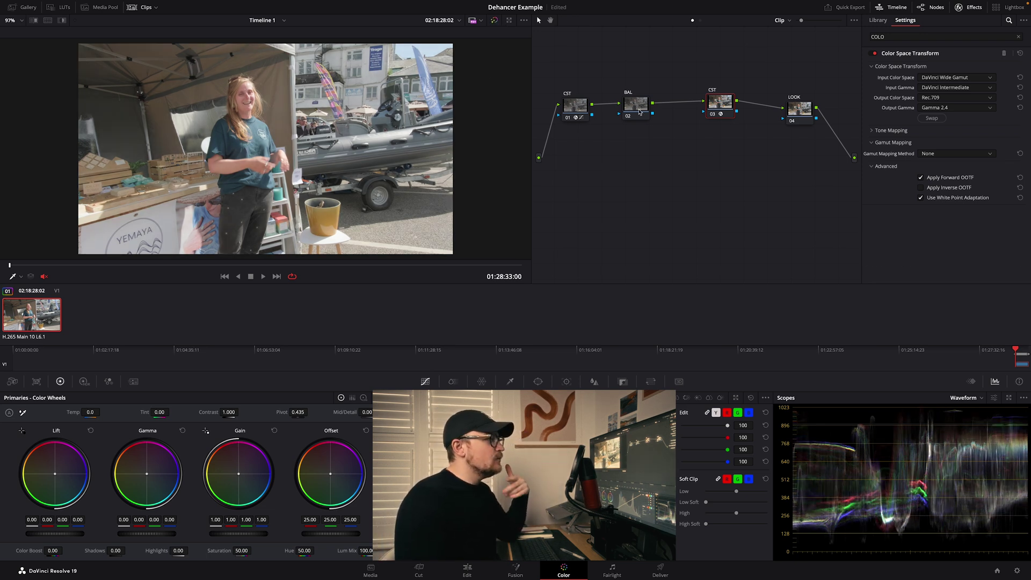
drag(641, 111, 644, 105)
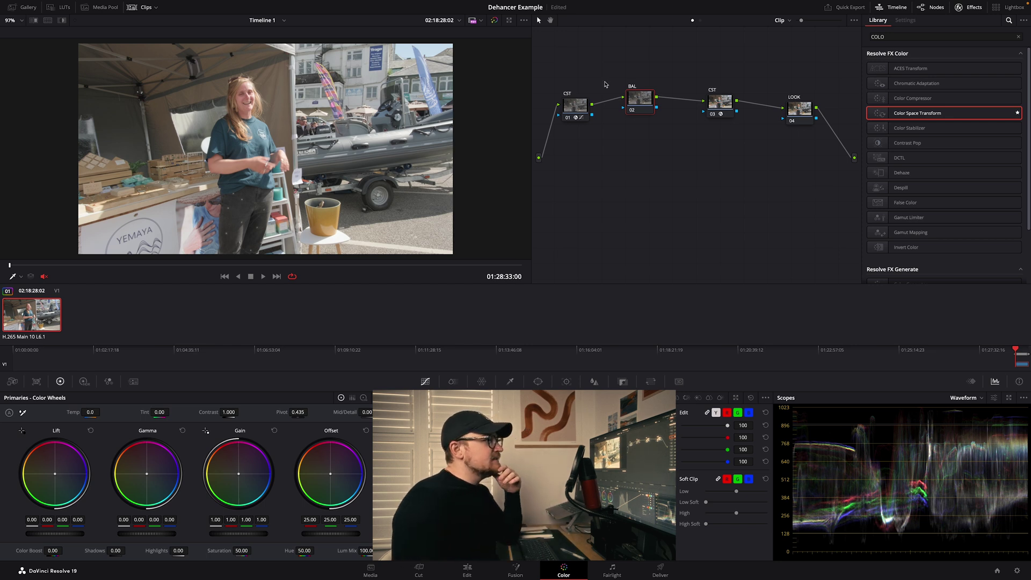
Lower the Highlight zone exposure in the BAL node's HDR wheels.
mouse_move(654, 101)
mouse_down()
mouse_move(651, 79)
mouse_move(651, 101)
mouse_up()
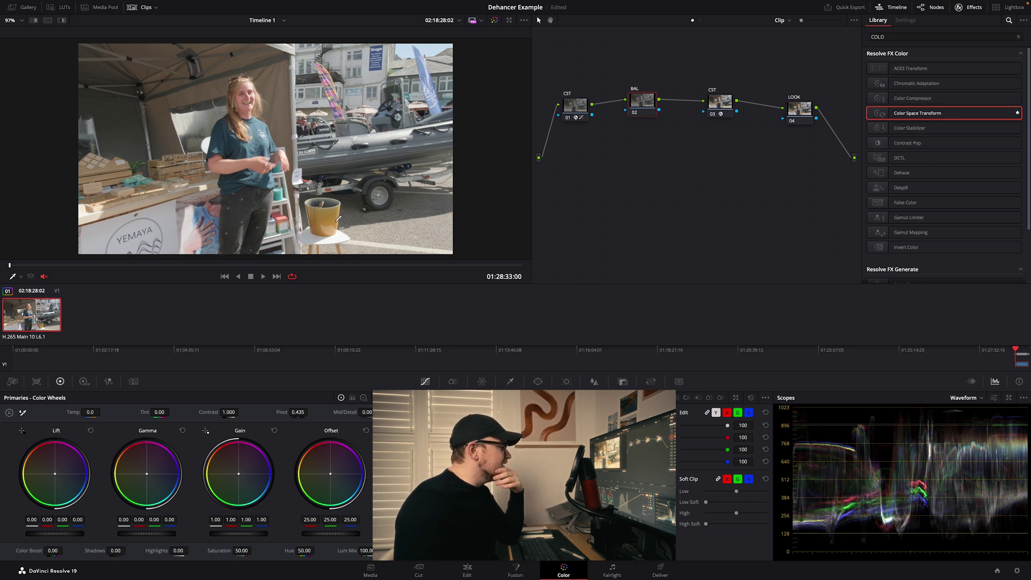
click(82, 382)
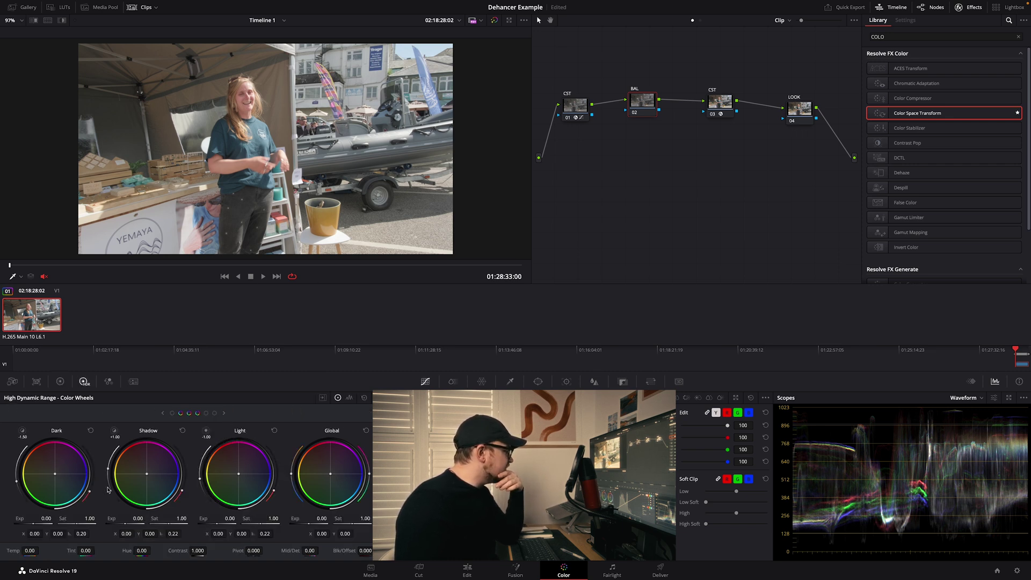
click(205, 413)
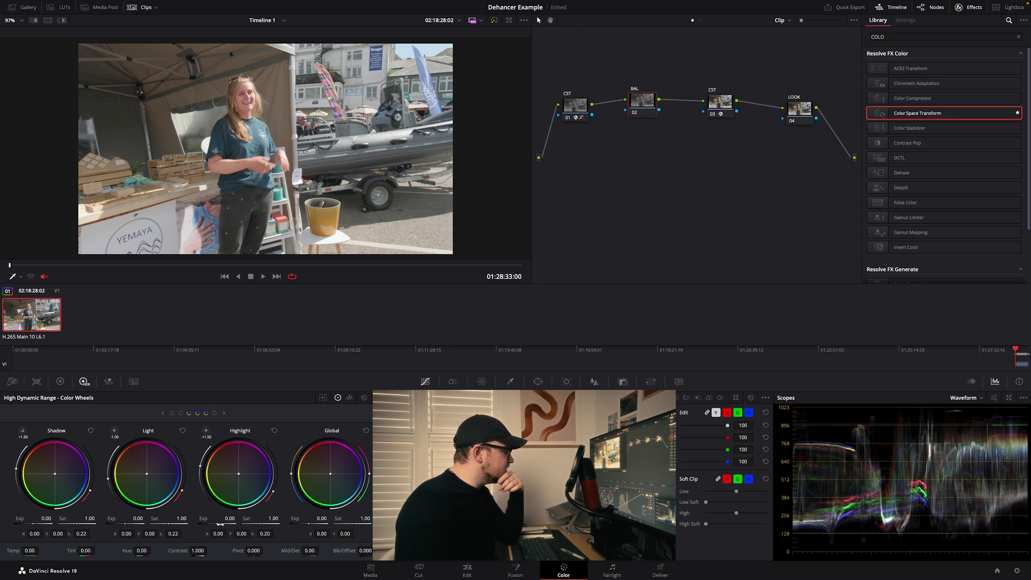
drag(218, 525, 188, 524)
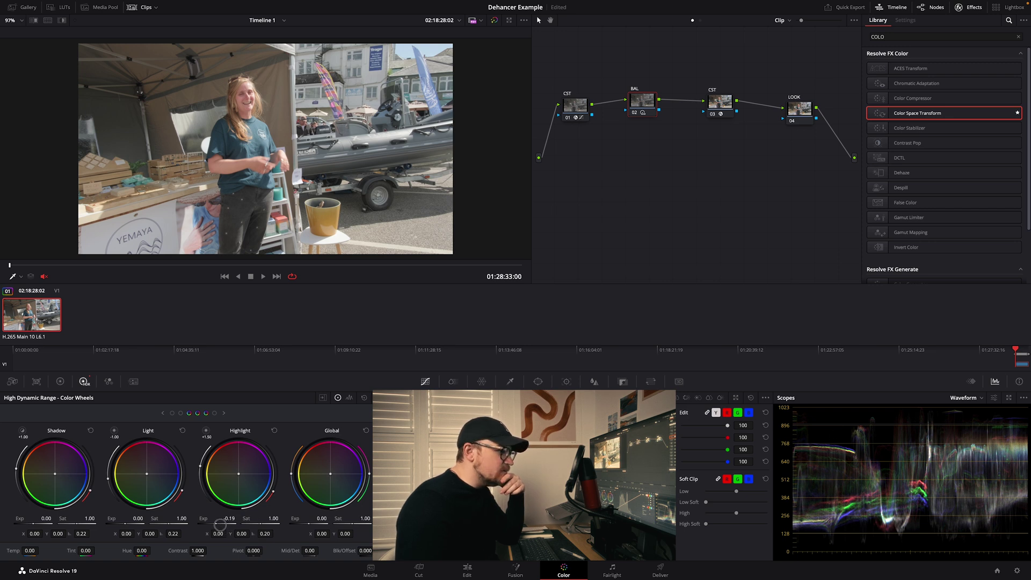
drag(219, 524, 174, 510)
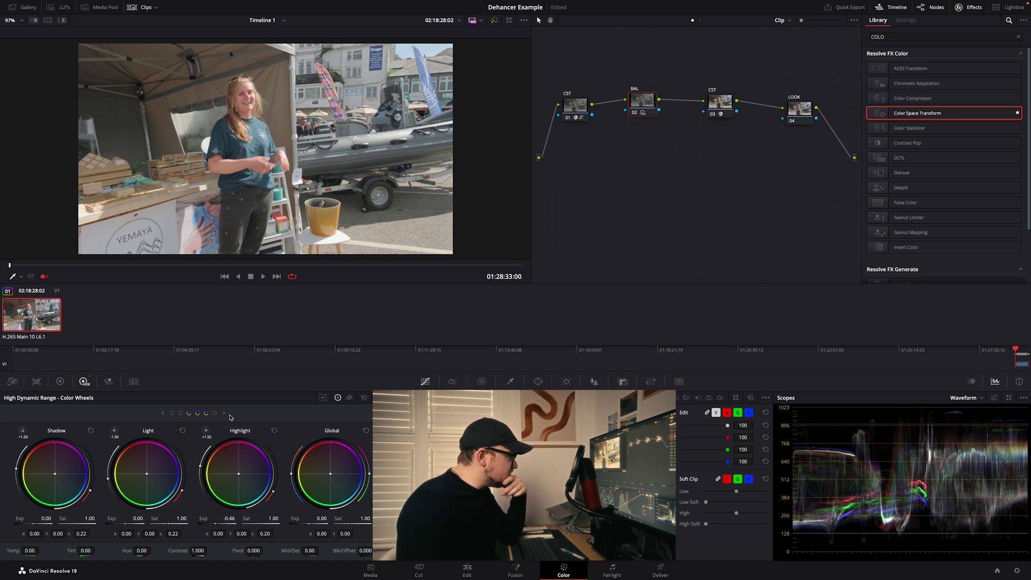
Raise the Dark zone exposure, then go back to the primary wheels.
click(173, 414)
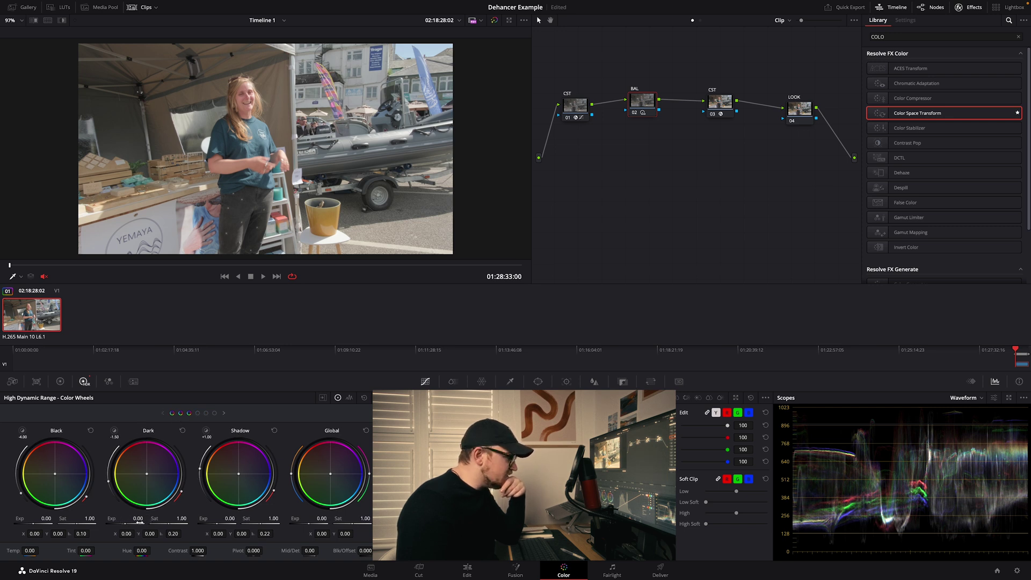
mouse_move(133, 523)
mouse_down()
mouse_move(198, 527)
mouse_move(134, 527)
mouse_up()
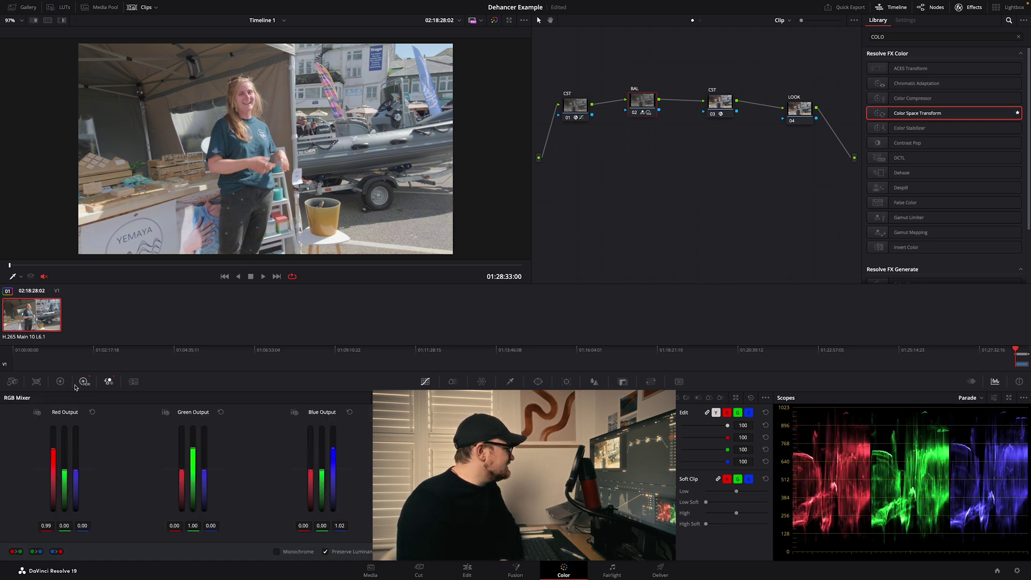
click(60, 381)
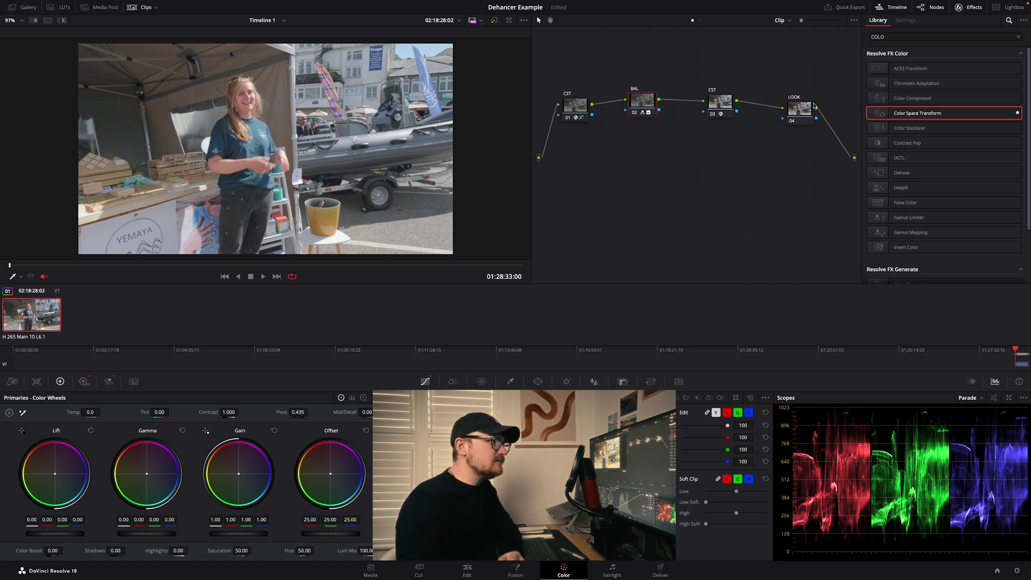
Search the effects for DEH and apply Dehancer Pro 7.2.1 to the LOOK node.
drag(802, 110, 791, 100)
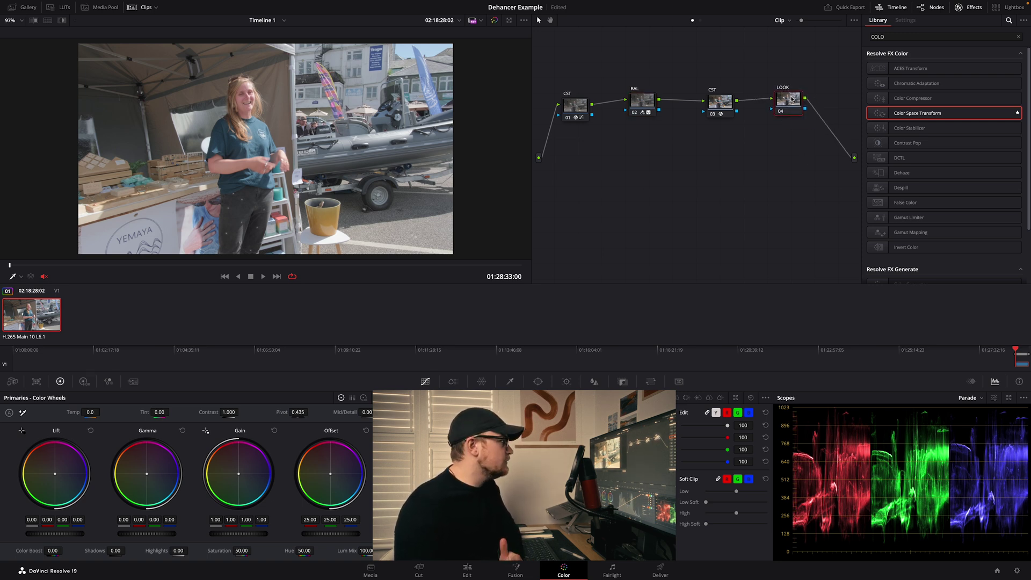
click(894, 36)
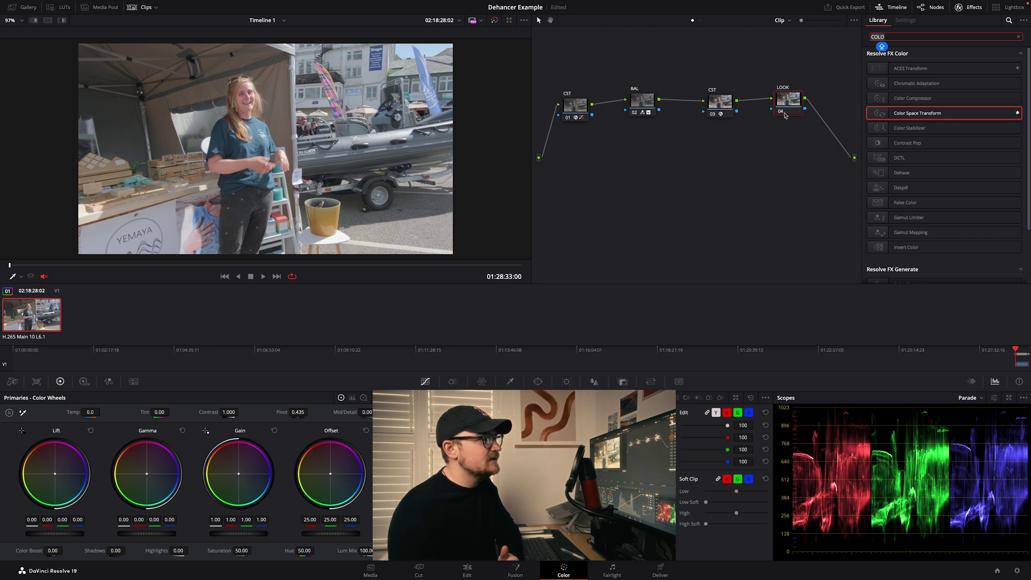
key(BackSpace)
key(BackSpace)
key(BackSpace)
key(BackSpace)
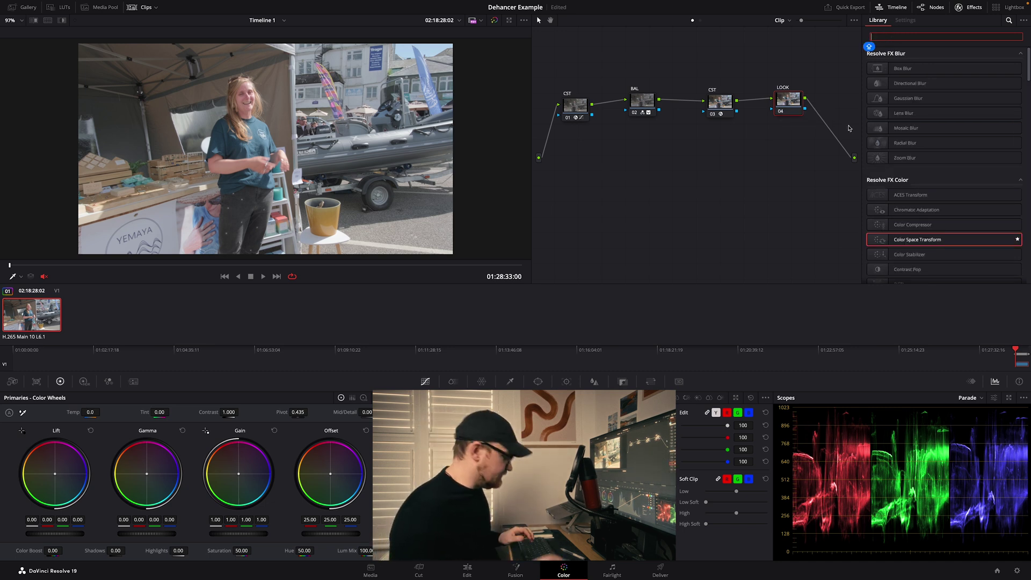
text(DEH)
drag(891, 106, 789, 100)
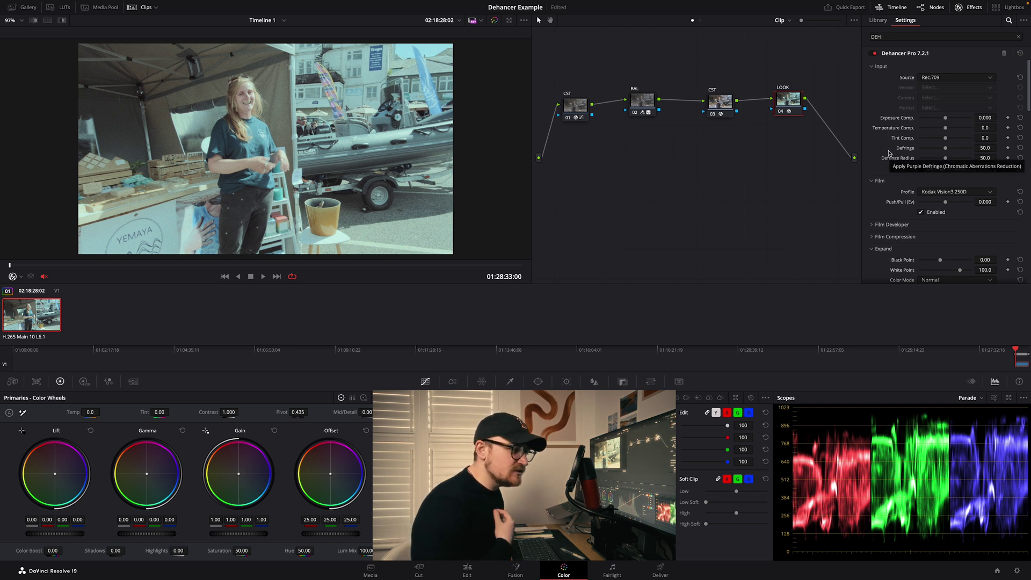
scroll(901, 160, down, 2)
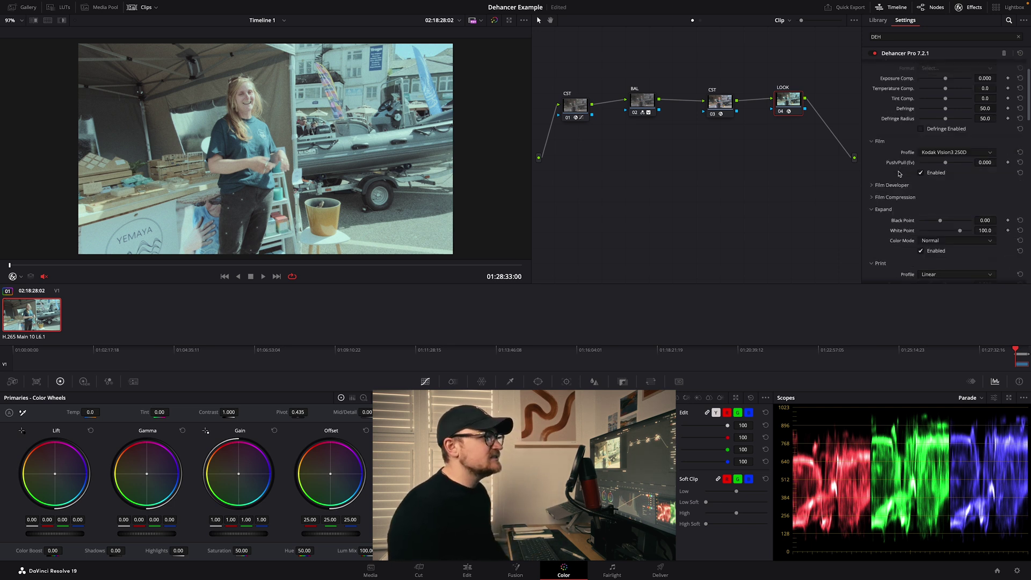
click(939, 153)
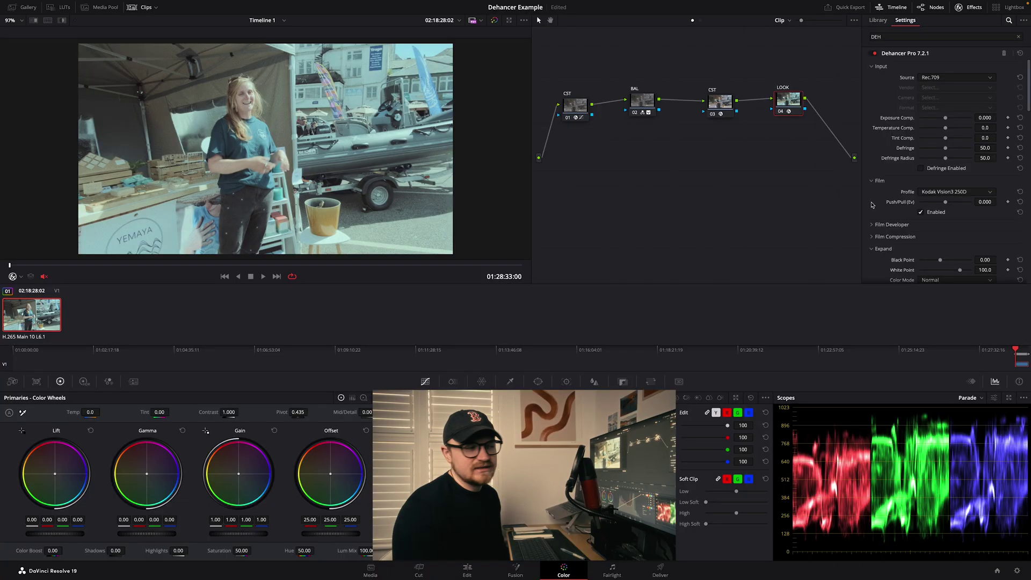
click(935, 77)
click(932, 88)
click(953, 83)
click(946, 86)
click(728, 101)
click(785, 104)
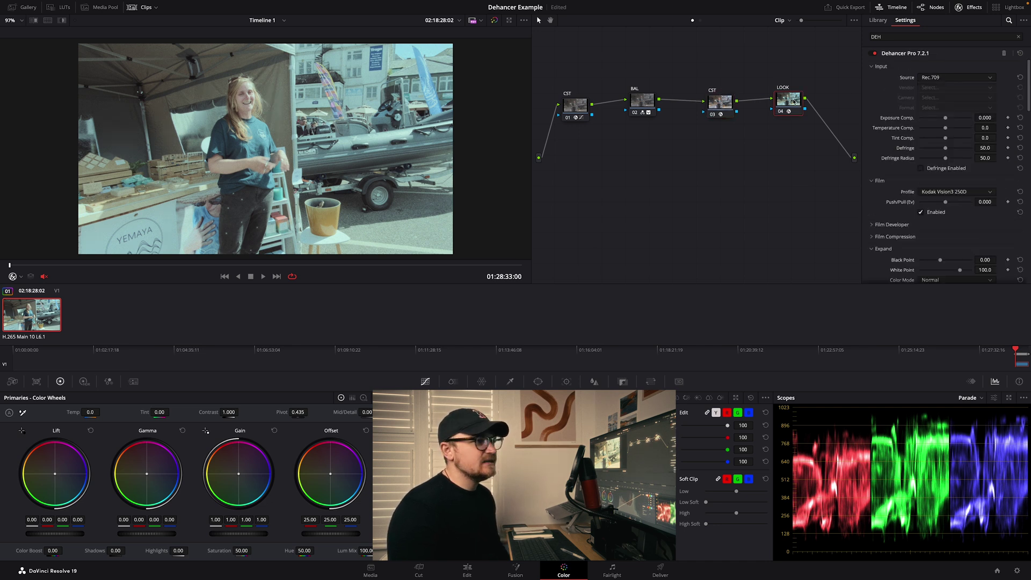
scroll(932, 143, down, 2)
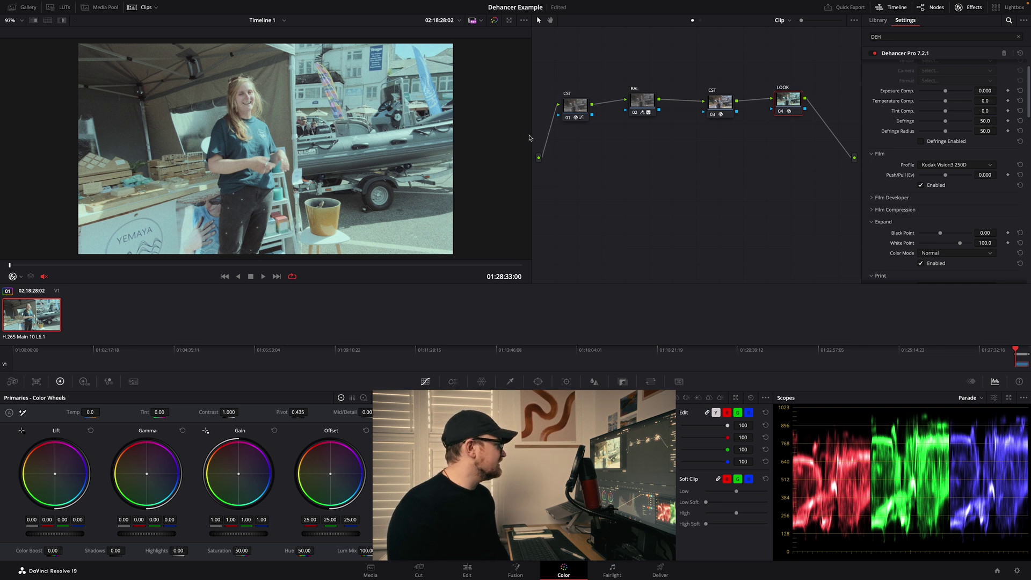
Set Dehancer's film profile to Kodak Ektachrome E100 (2017) with Push/Pull at -0.419.
click(925, 165)
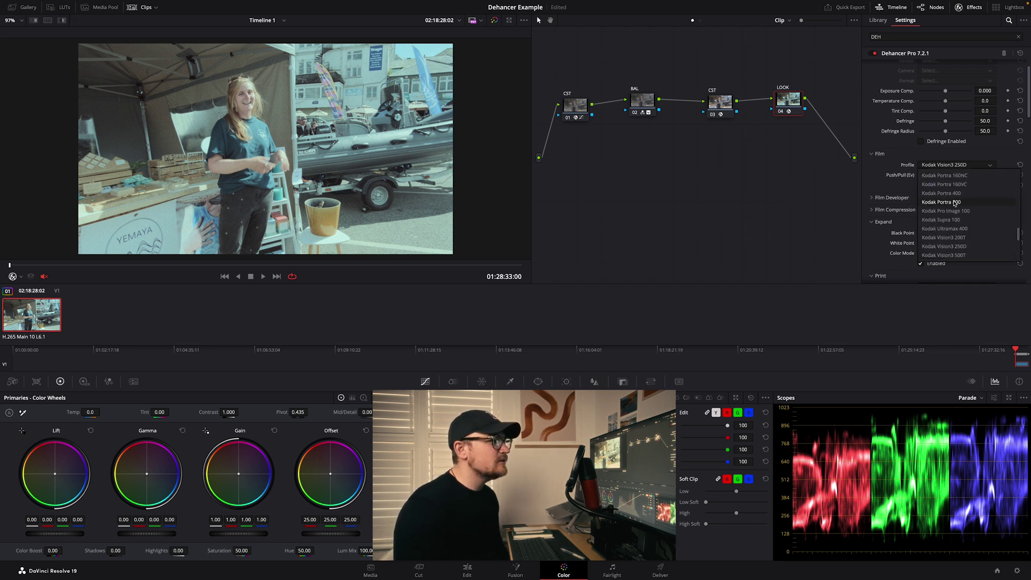
scroll(957, 205, down, 2)
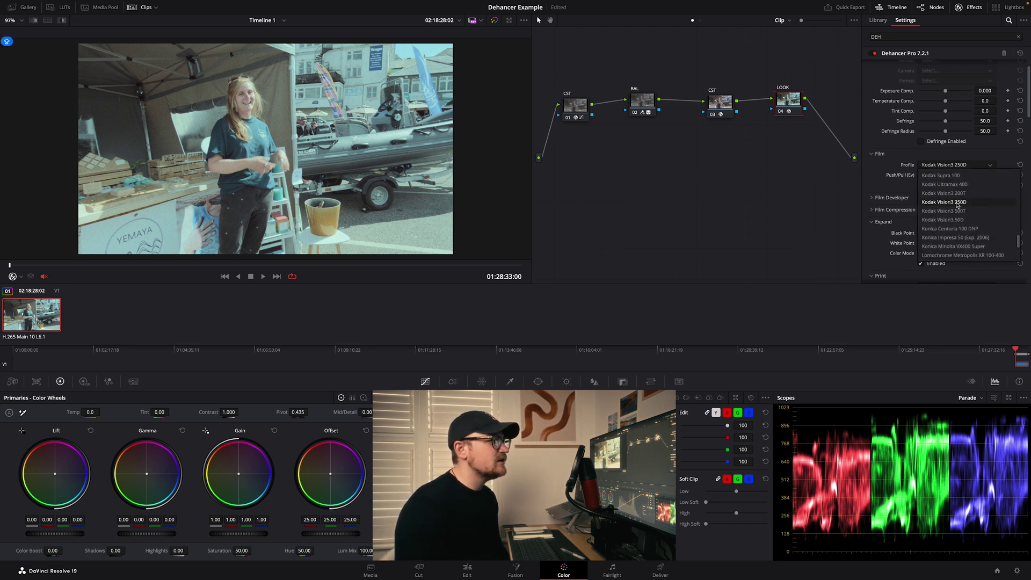
scroll(957, 204, down, 1)
scroll(957, 205, up, 5)
scroll(957, 205, up, 5)
click(955, 197)
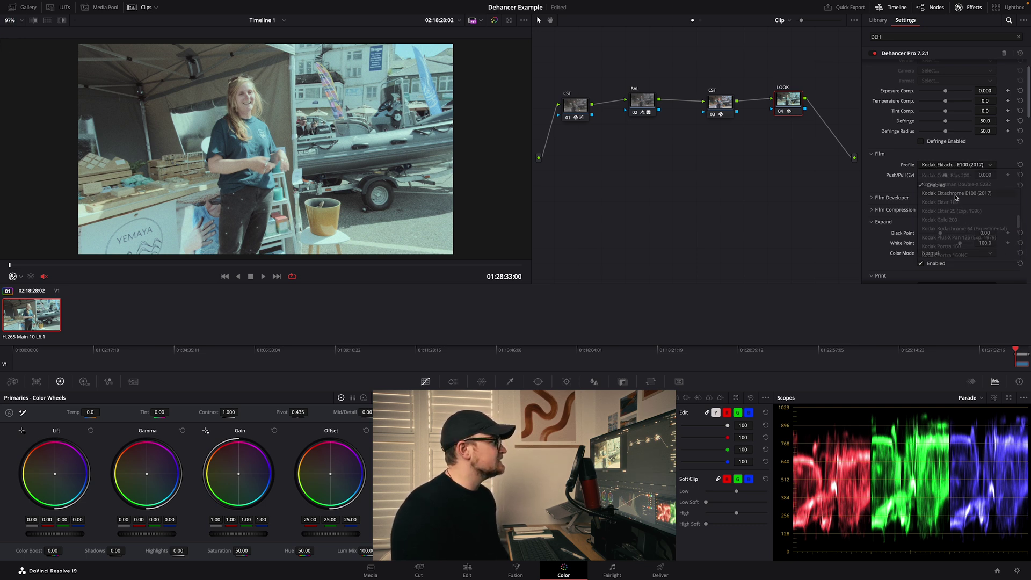
click(947, 165)
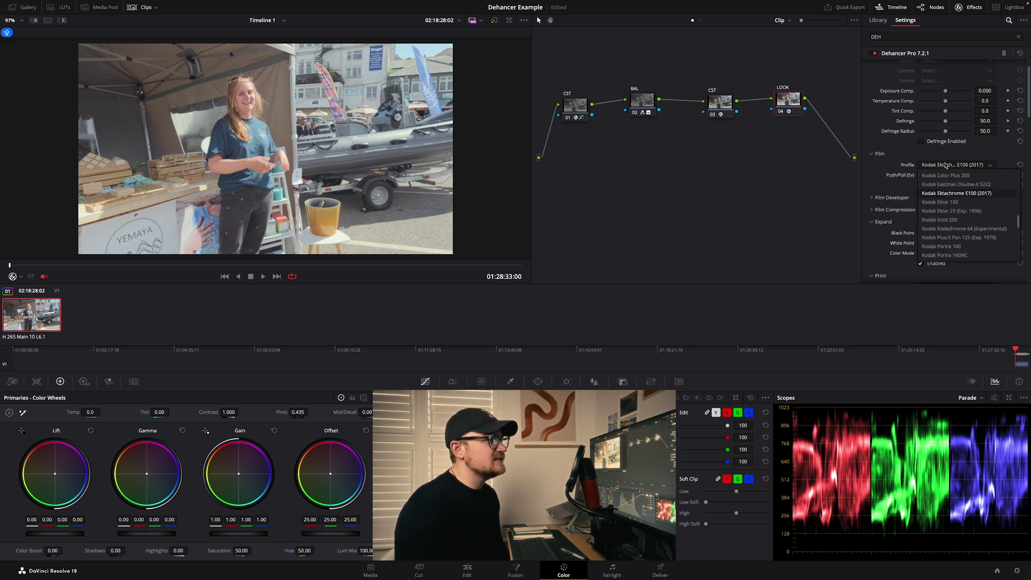
click(946, 165)
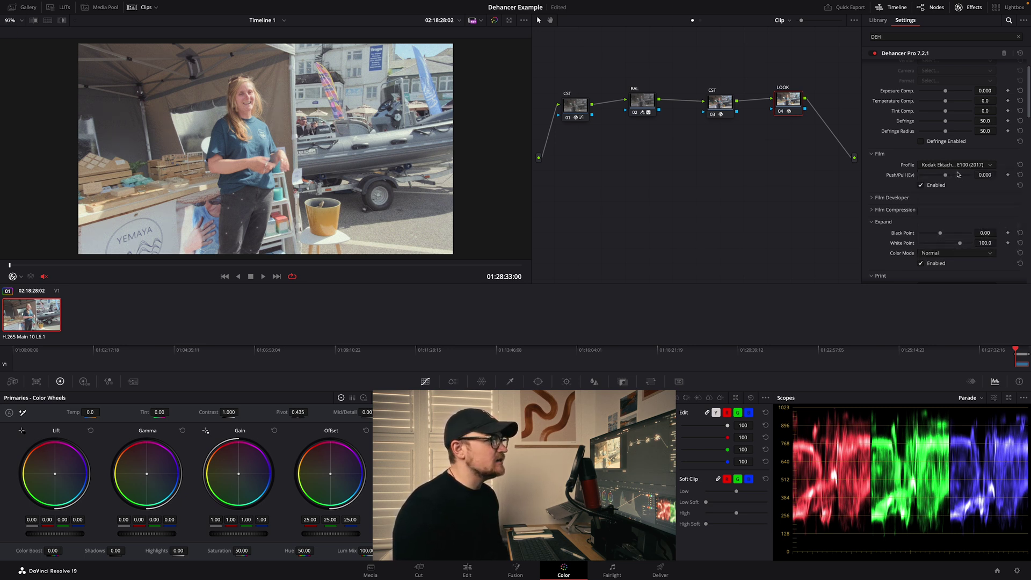
drag(947, 176, 941, 178)
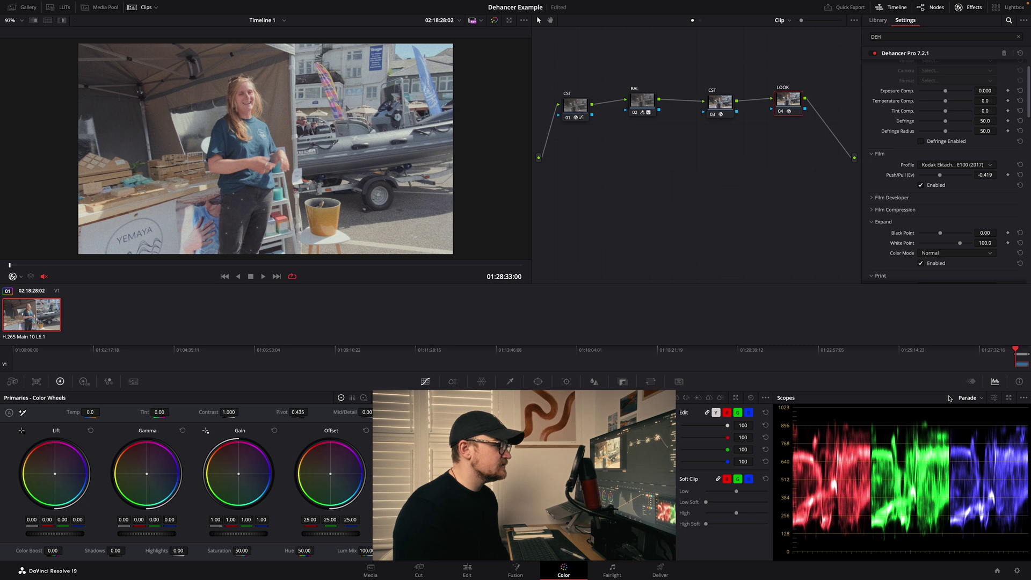
Switch the scope to Waveform and compare the BAL and LOOK nodes.
click(967, 398)
click(975, 418)
click(649, 101)
click(787, 101)
drag(641, 104, 643, 104)
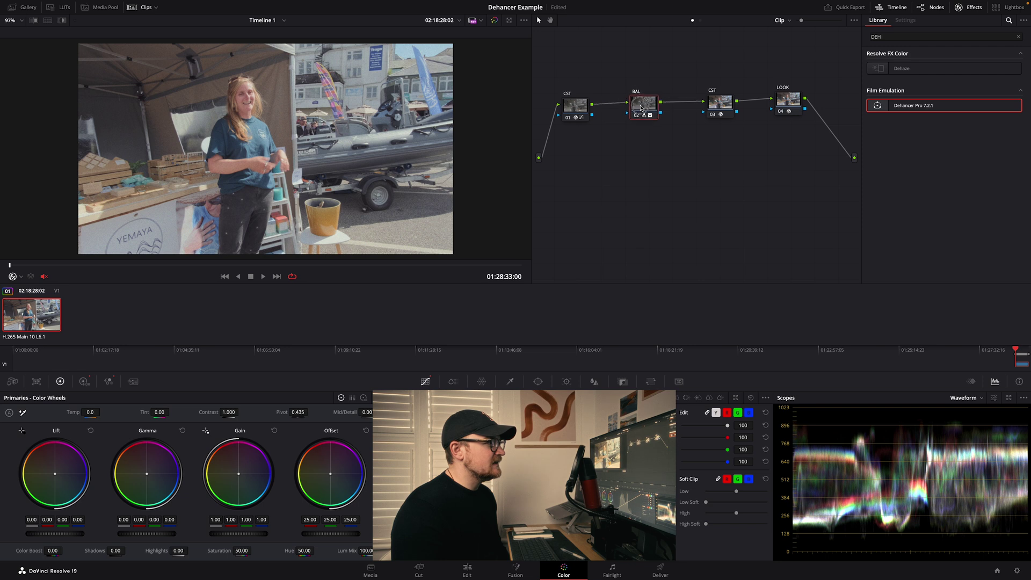
click(780, 105)
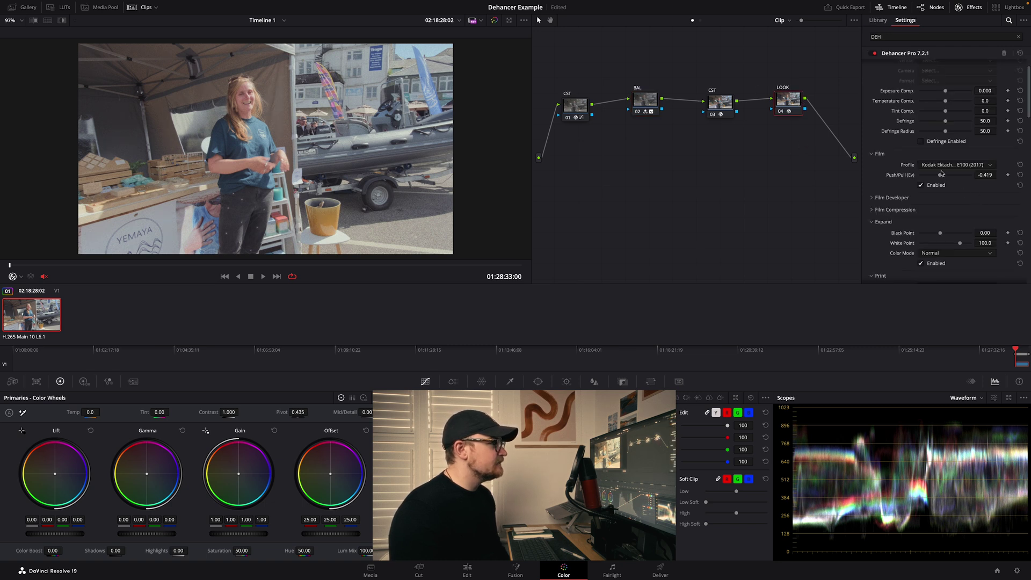
Set Dehancer's film grain to the 35 mm ISO 50 stock with amount reduced to 5.4.
scroll(941, 172, up, 2)
scroll(937, 173, down, 10)
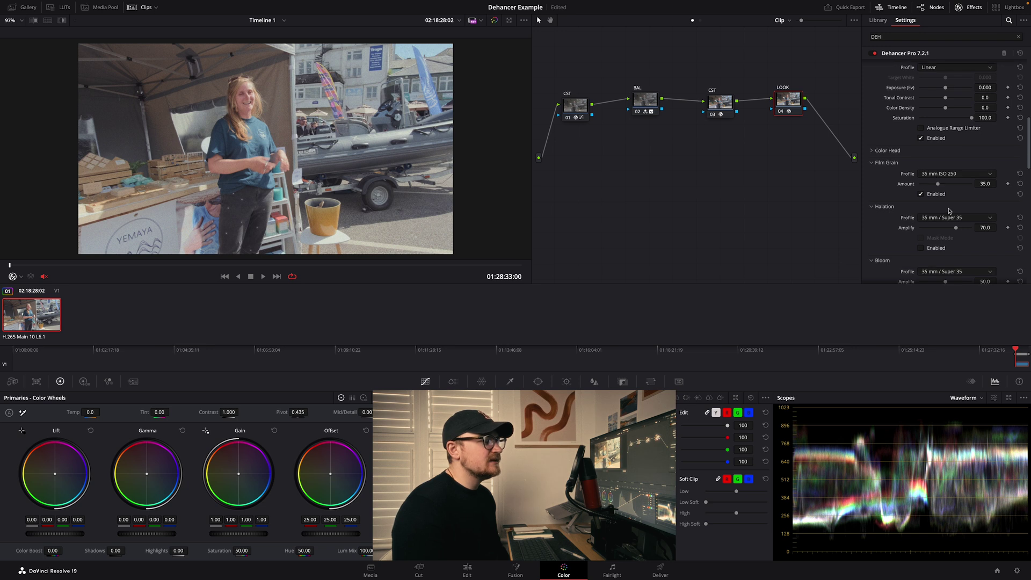
click(934, 175)
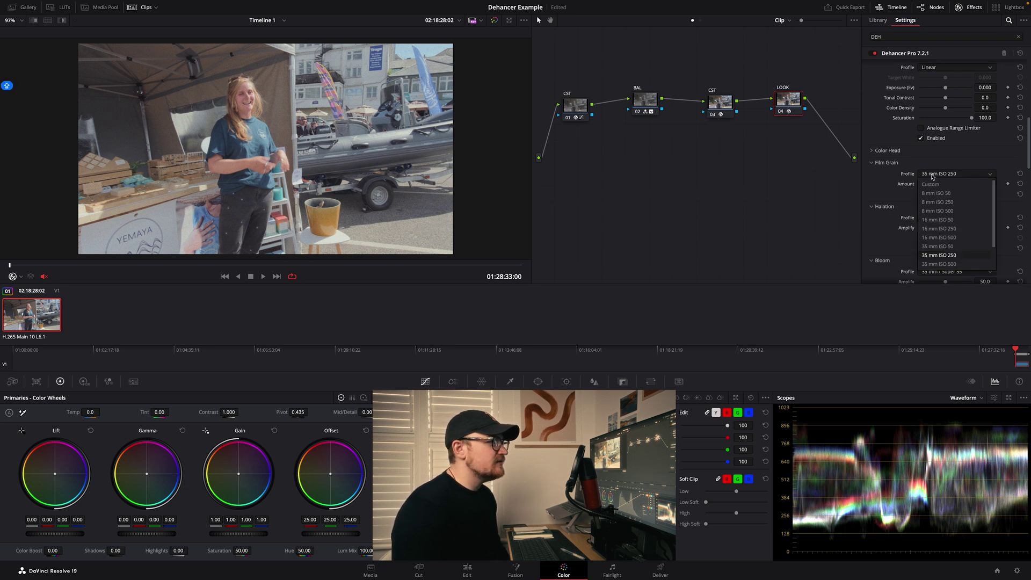
click(935, 247)
drag(936, 187, 924, 190)
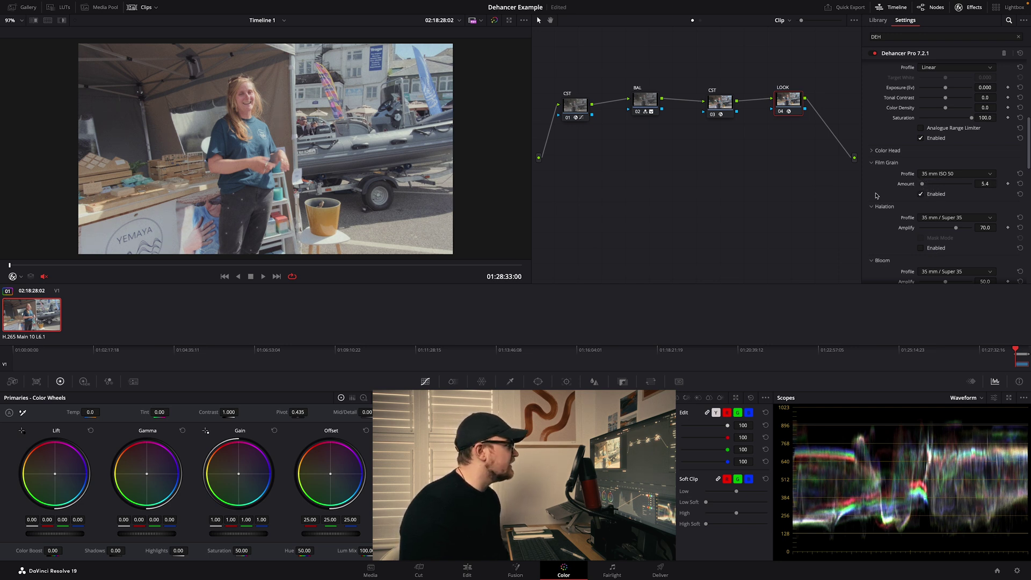
scroll(304, 120, up, 5)
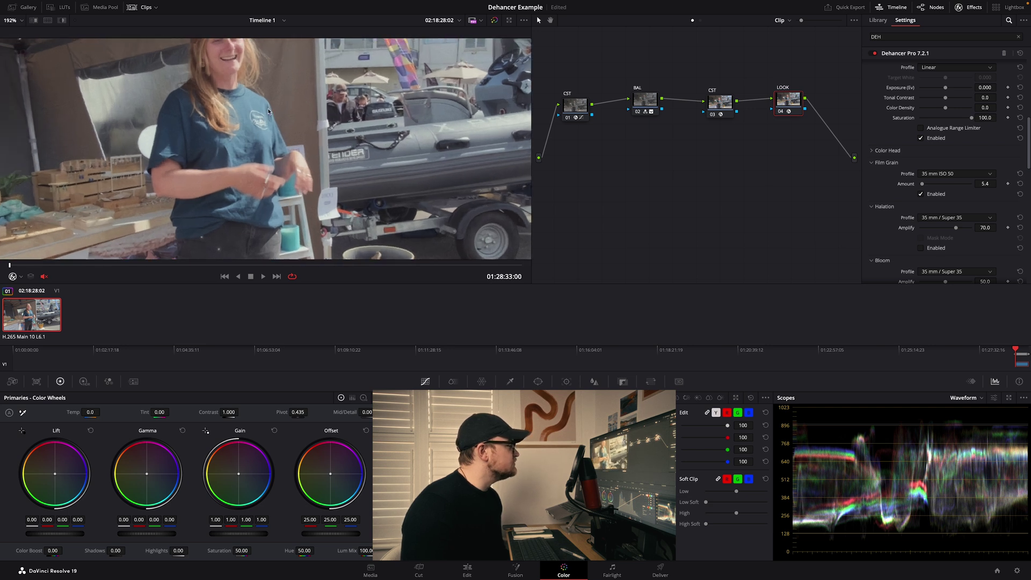
mouse_move(924, 185)
mouse_down()
mouse_move(900, 187)
mouse_move(1007, 184)
mouse_move(922, 191)
mouse_up()
scroll(331, 119, down, 5)
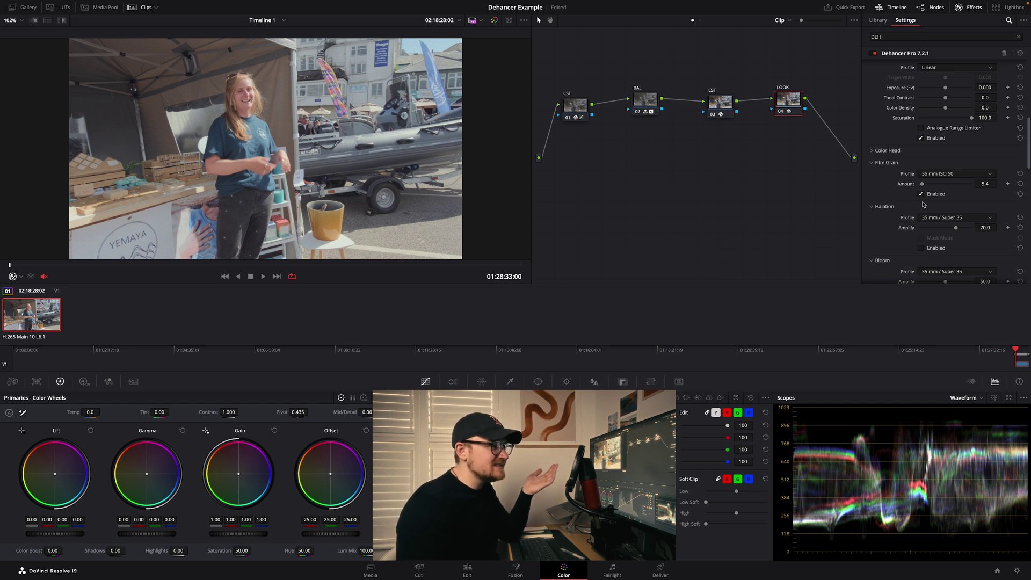
Set Dehancer's print stage to Kodak 2383 Print Film with tonal contrast lowered to -4.3.
scroll(886, 156, up, 3)
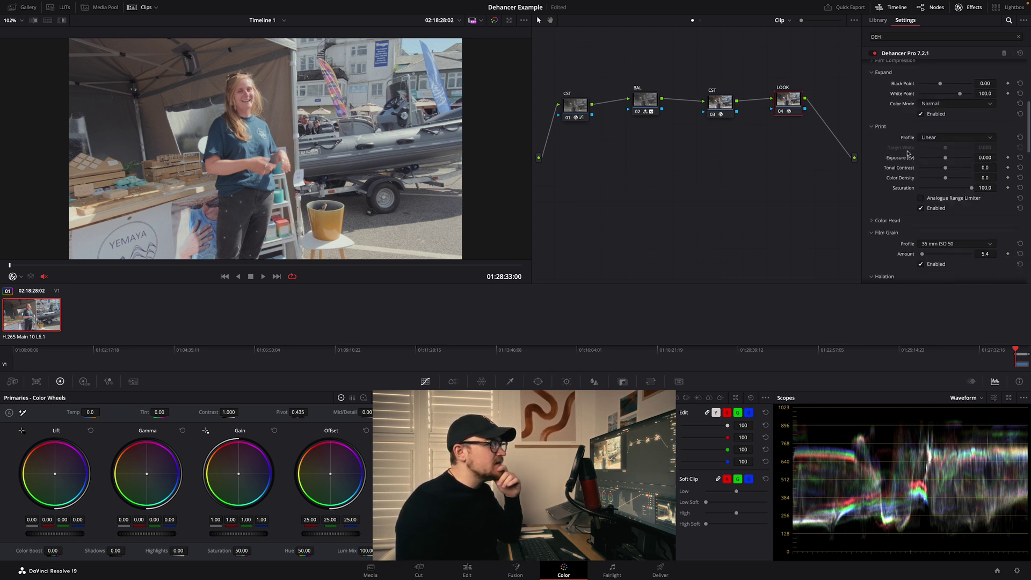
click(939, 138)
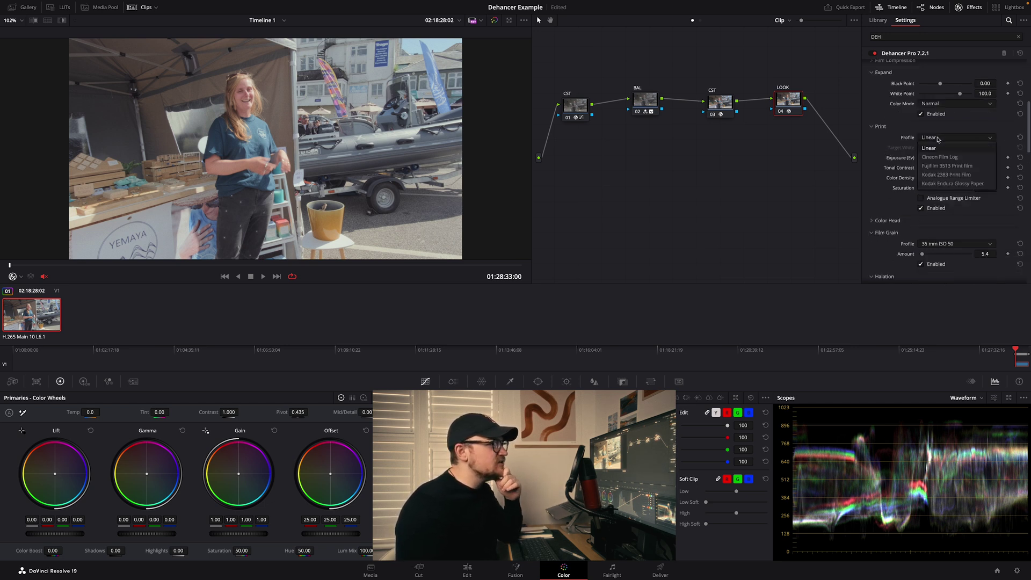
click(941, 175)
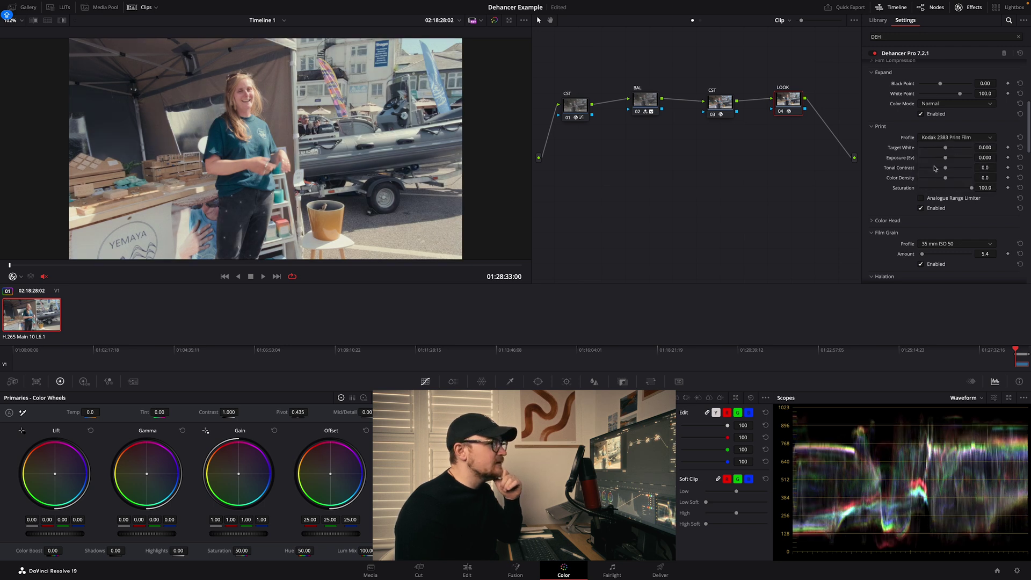
scroll(911, 177, up, 3)
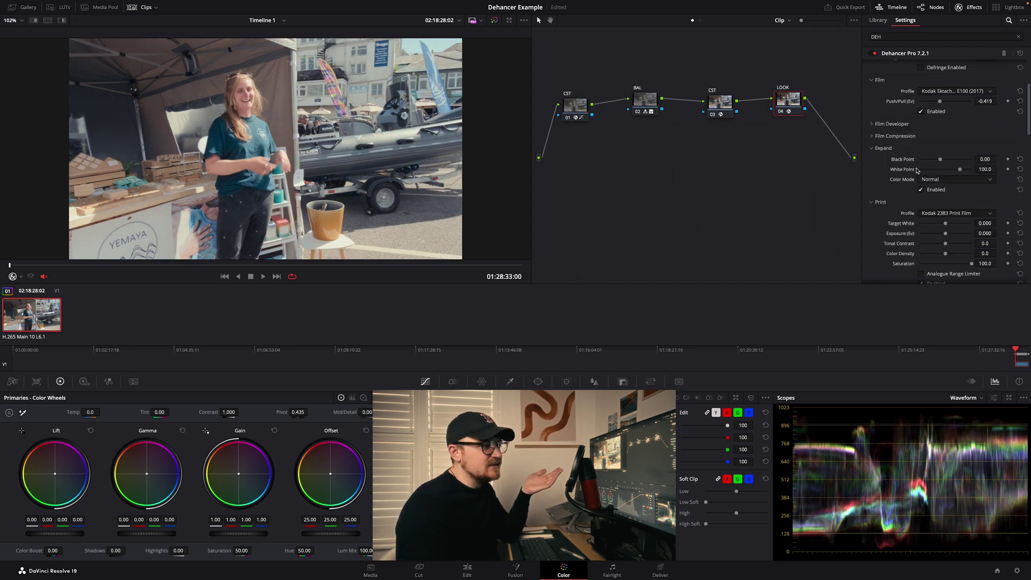
scroll(953, 121, down, 1)
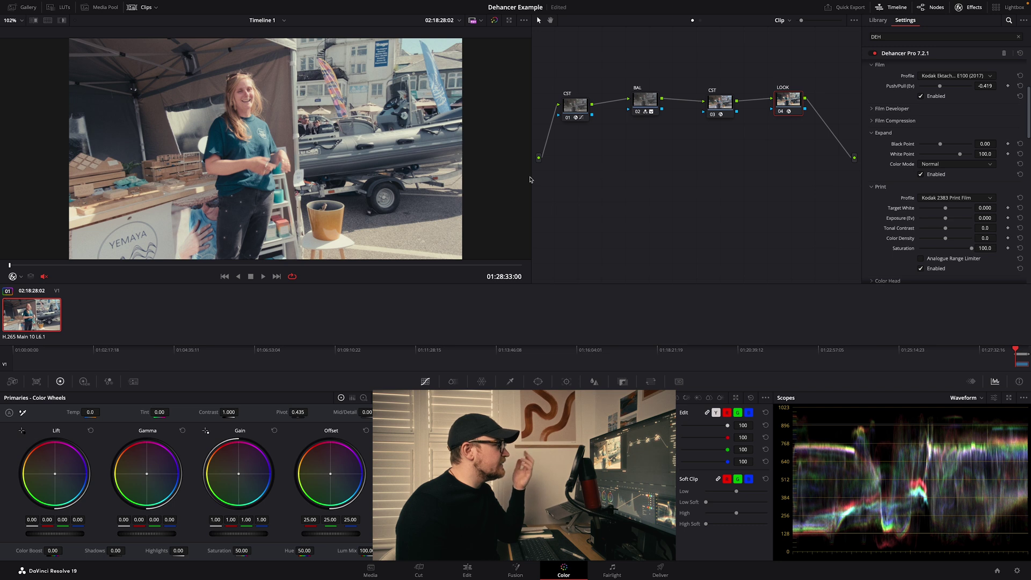
scroll(516, 176, down, 2)
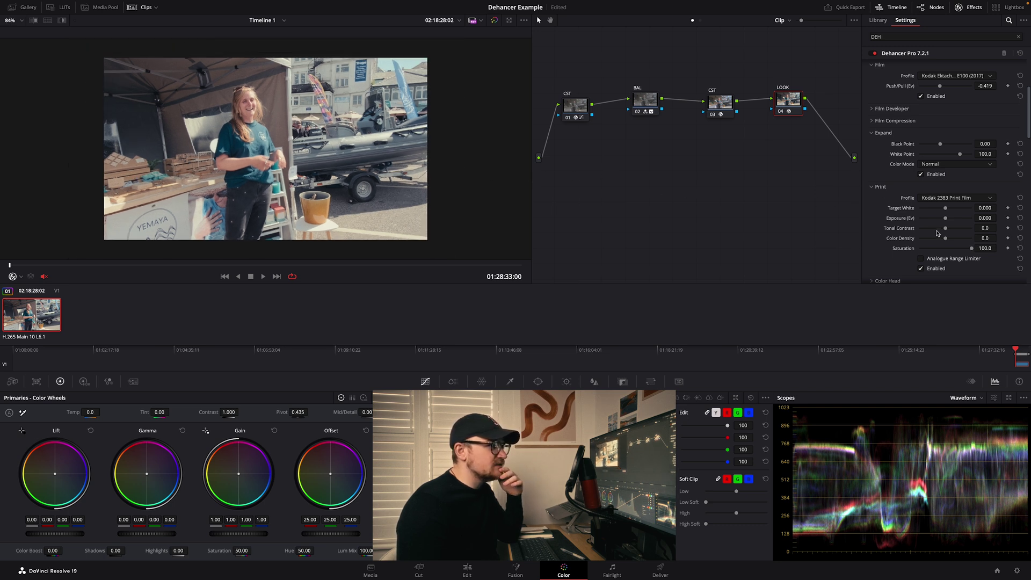
drag(949, 230, 950, 209)
Toggle the grade bypass off and on to compare against the ungraded clip.
scroll(444, 165, up, 2)
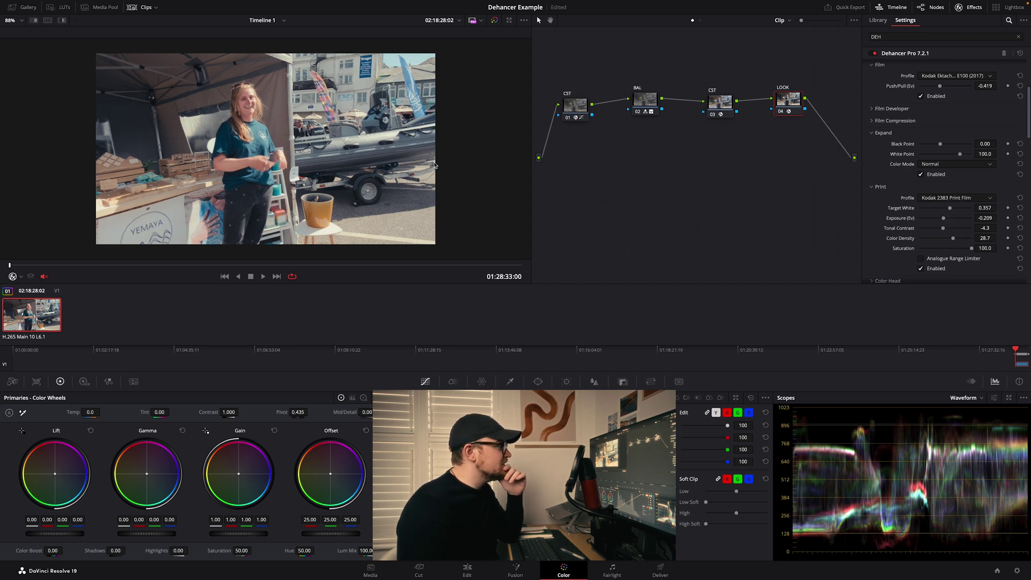
click(494, 21)
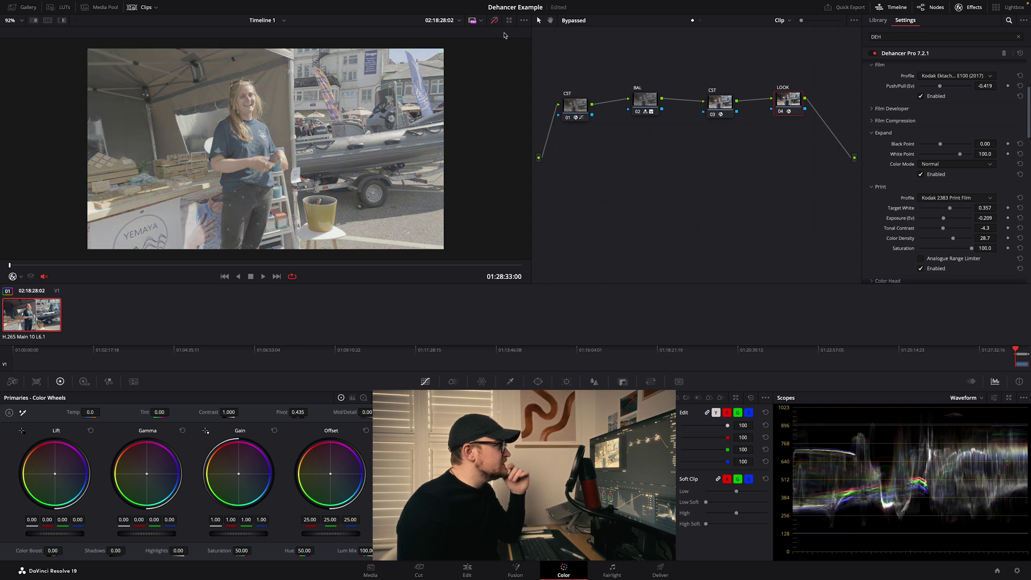
click(495, 21)
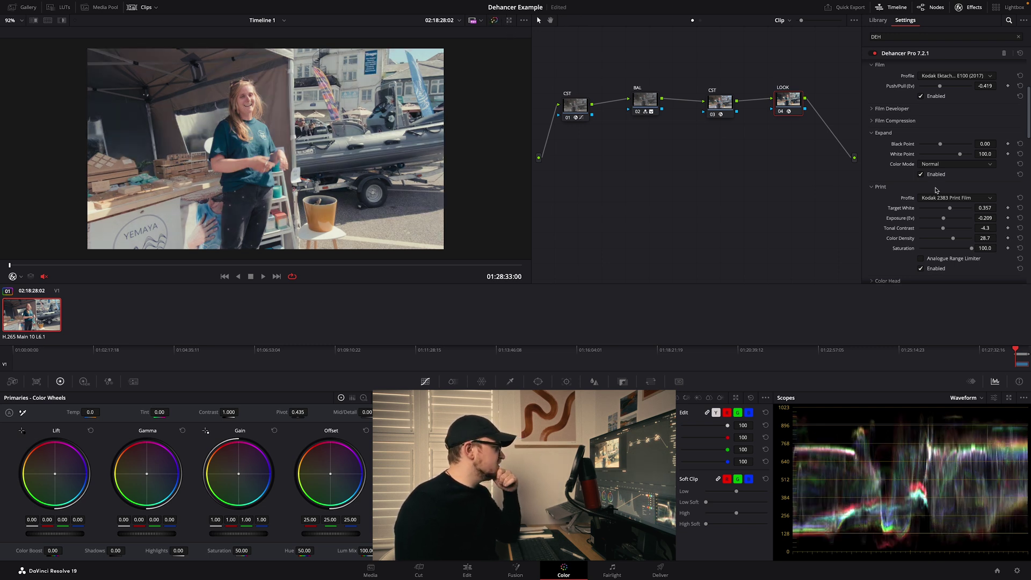
Enable Dehancer's Bloom and lower its Amplify to 17.1.
scroll(873, 224, down, 5)
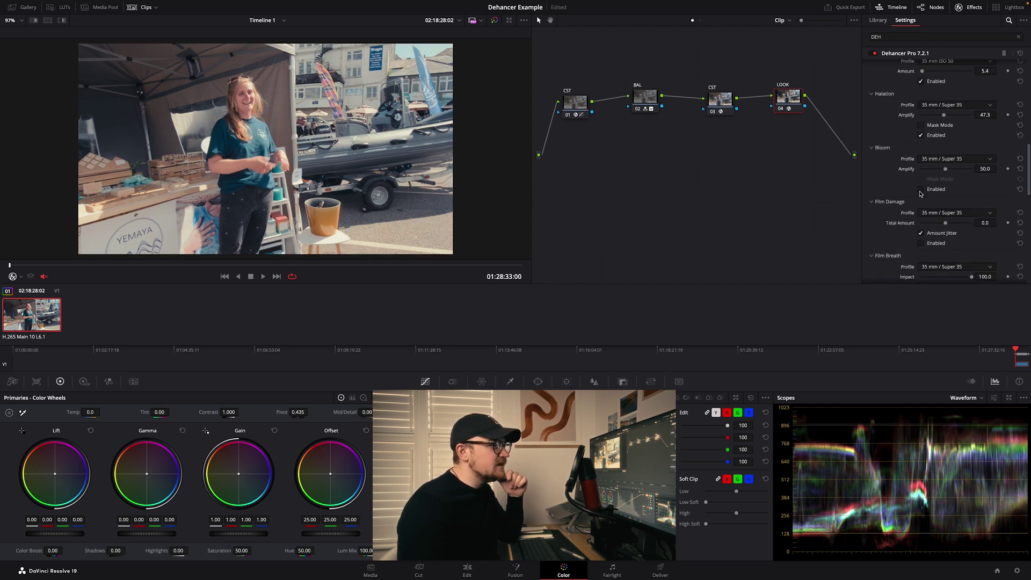
click(920, 190)
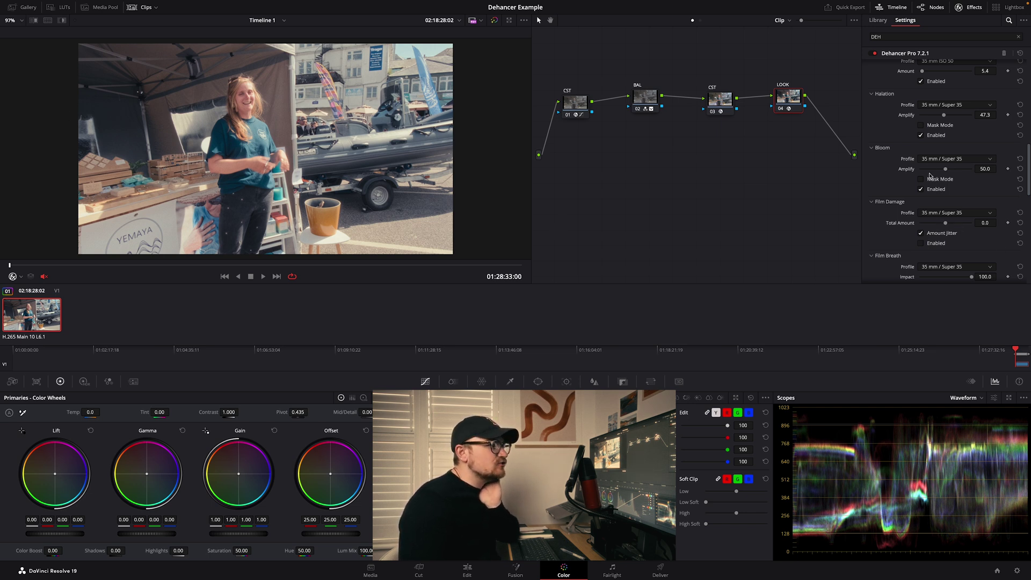
drag(947, 171, 930, 174)
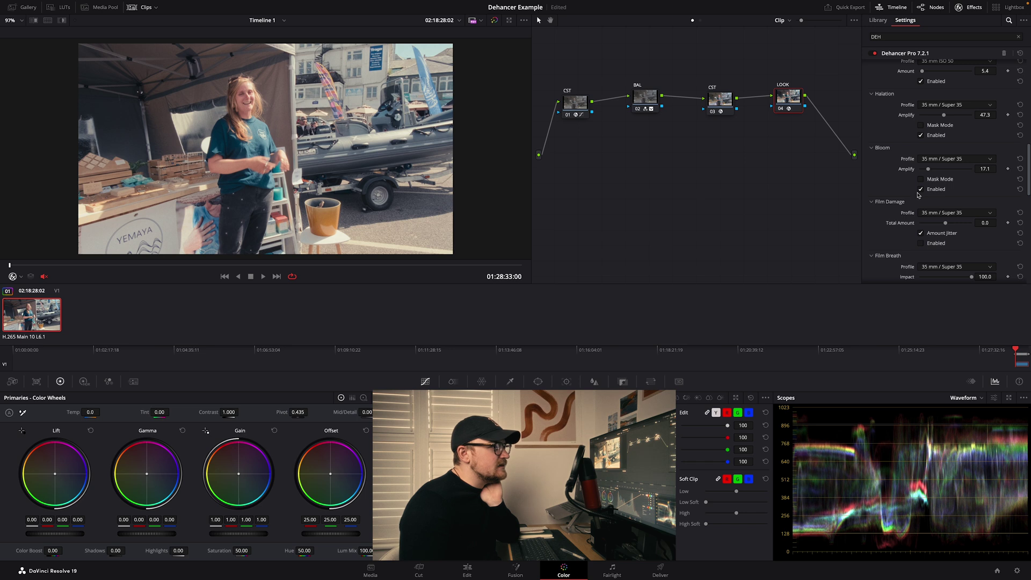
Toggle Bloom off and back on to compare its effect on the clip.
scroll(374, 224, up, 3)
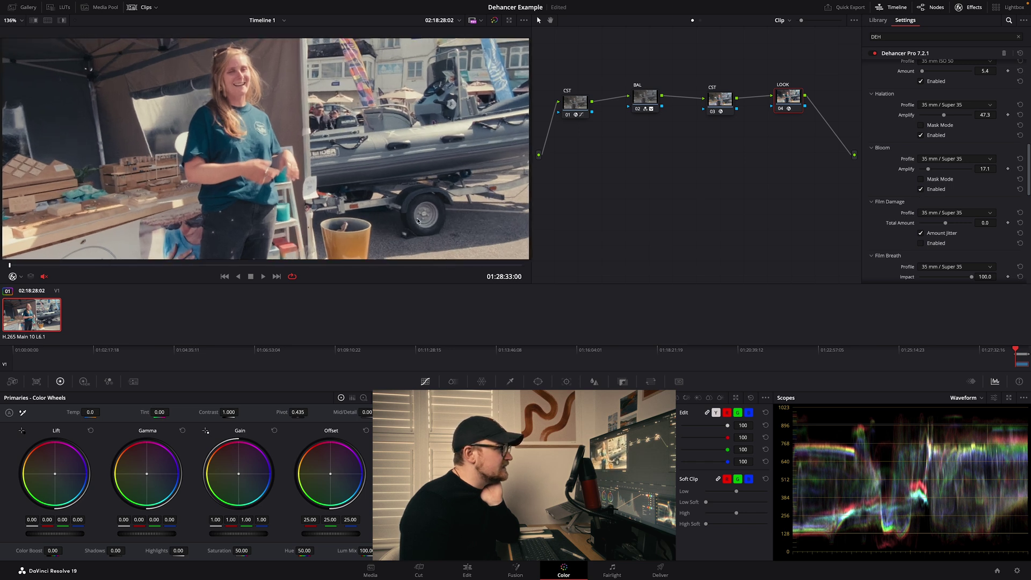
scroll(392, 113, up, 1)
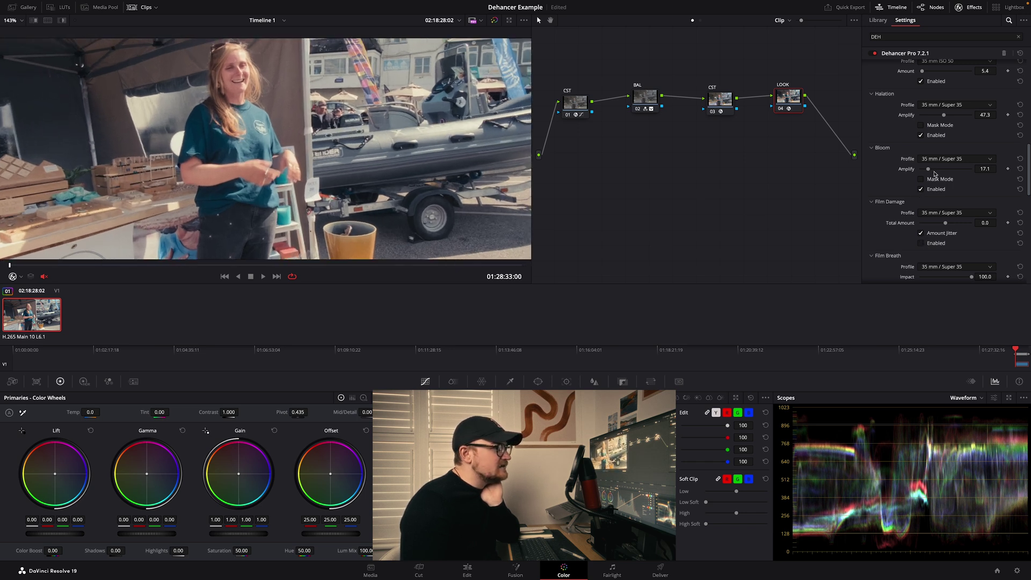
click(922, 189)
click(922, 190)
scroll(400, 147, down, 6)
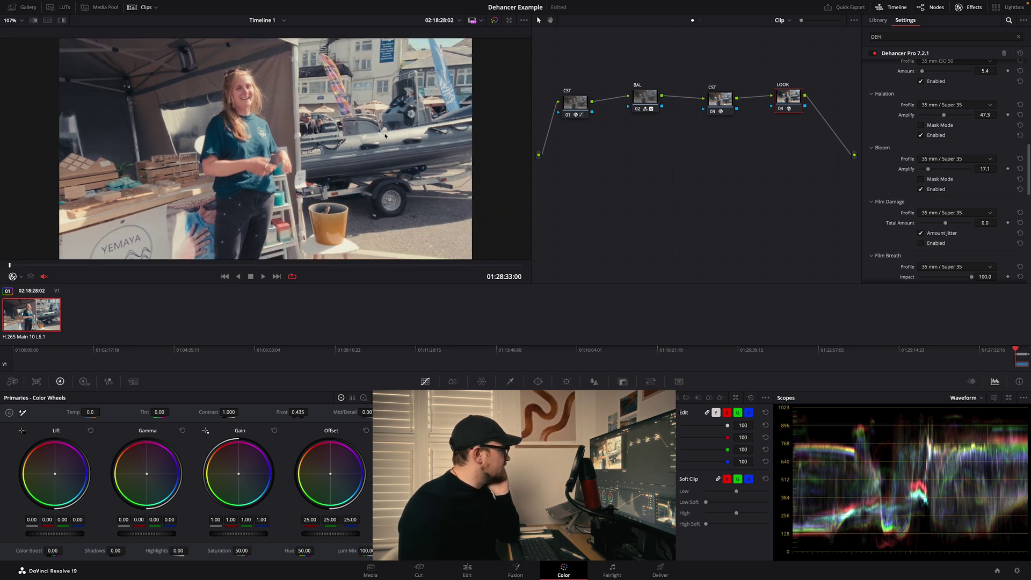
scroll(895, 225, down, 1)
scroll(888, 181, down, 5)
scroll(903, 154, down, 8)
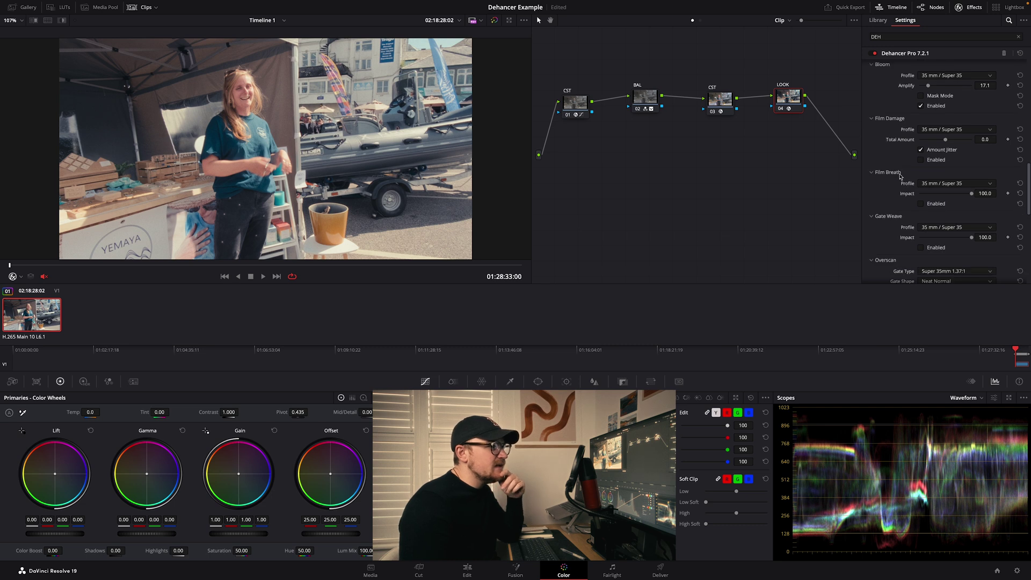
scroll(903, 182, down, 18)
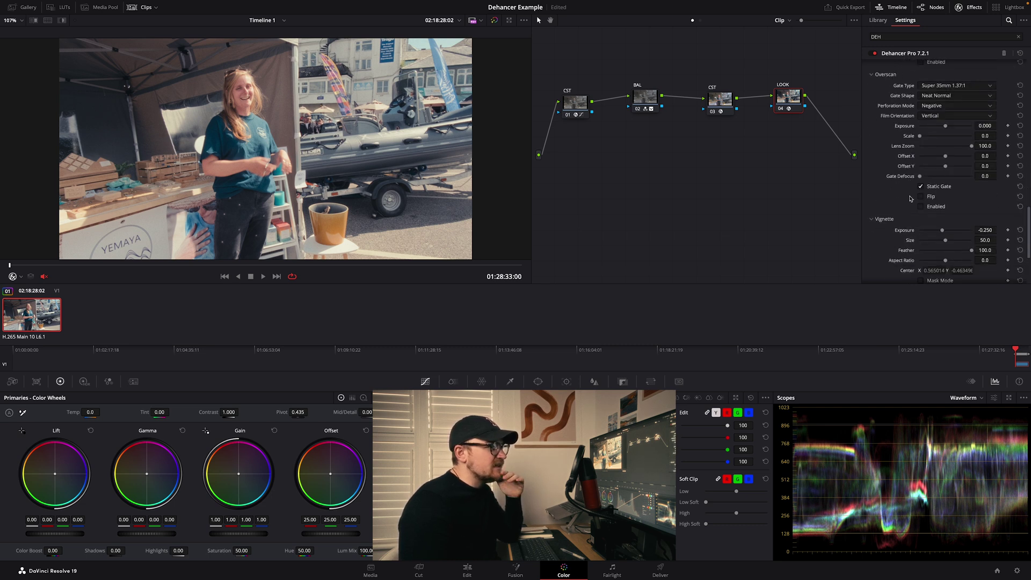
scroll(903, 199, up, 20)
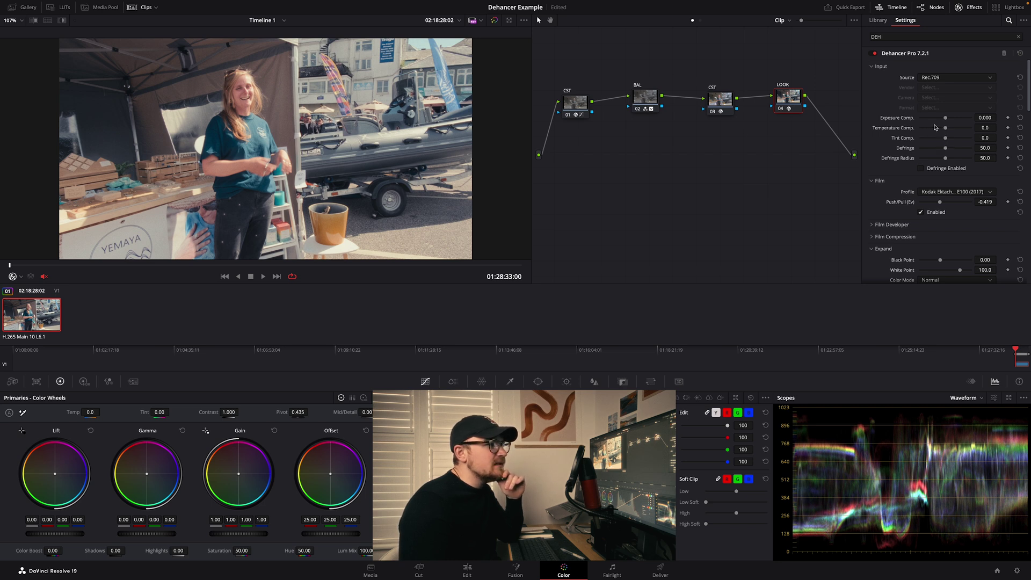
Set Dehancer's input Temperature Comp. to 8.5 and Exposure Comp. to -0.183, then select the BAL node.
drag(944, 129, 949, 130)
key(ctrl+minus)
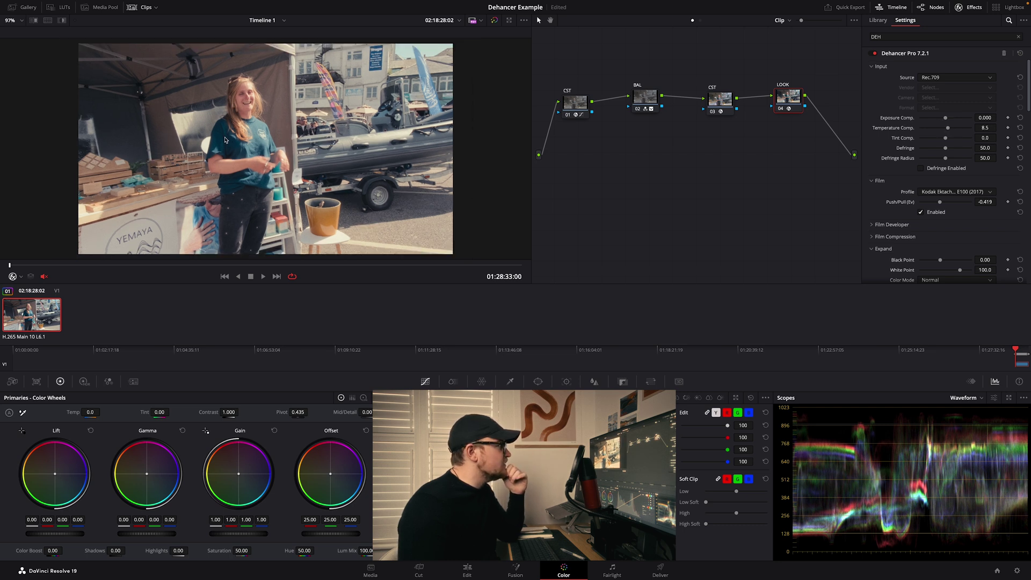
drag(946, 121, 947, 123)
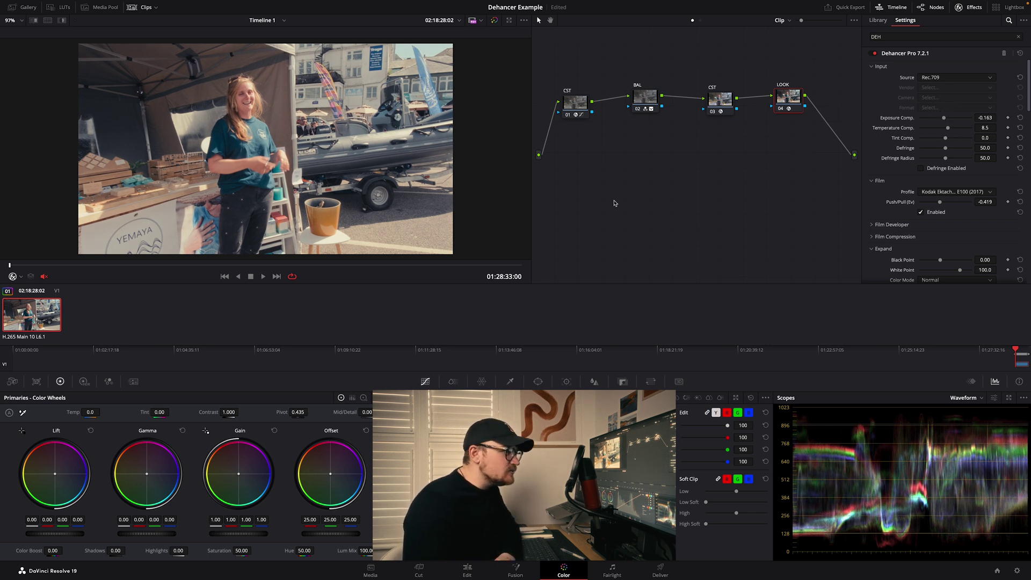
click(635, 106)
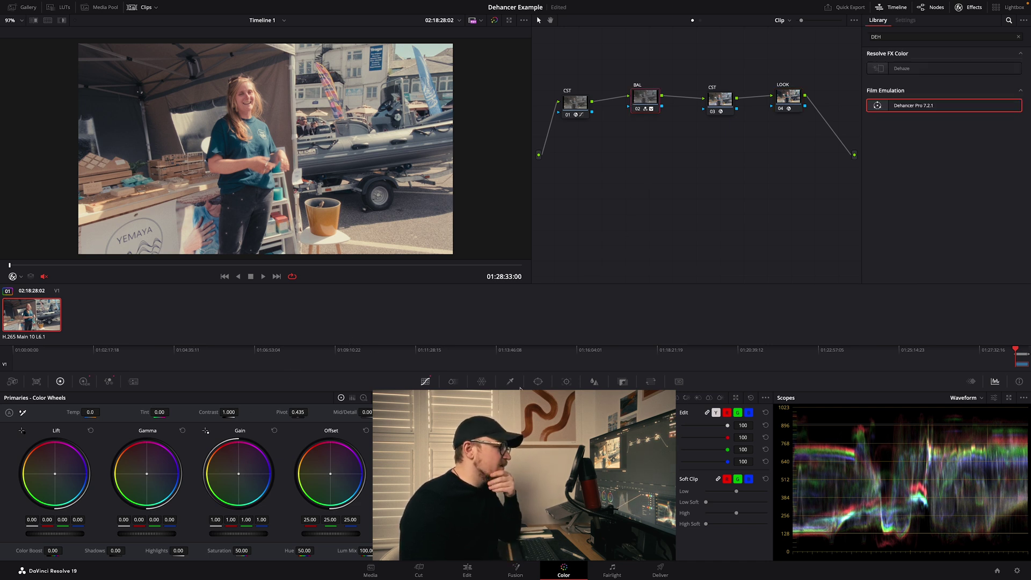
Show the HDR Wheels palette for the BAL node.
click(84, 381)
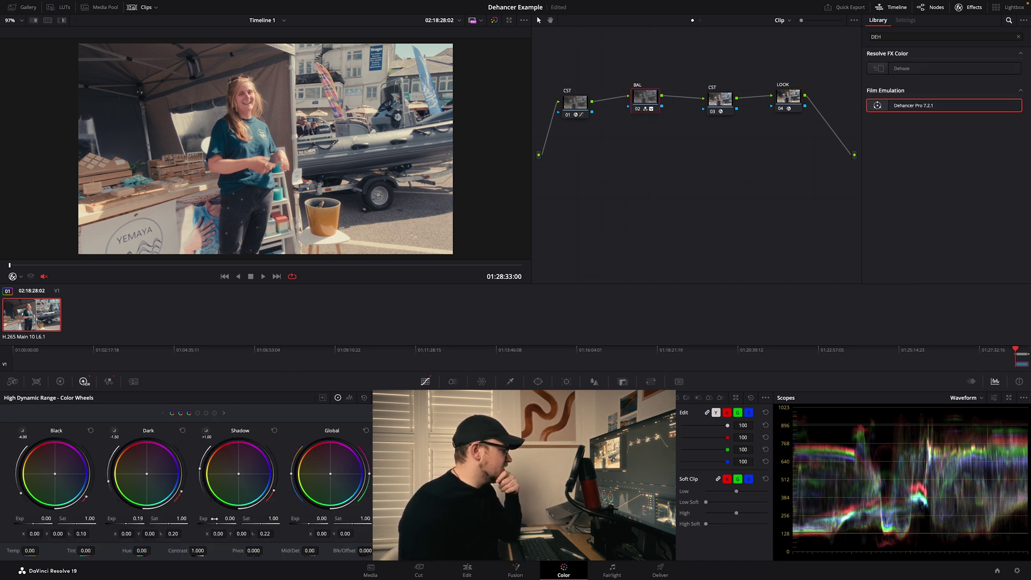